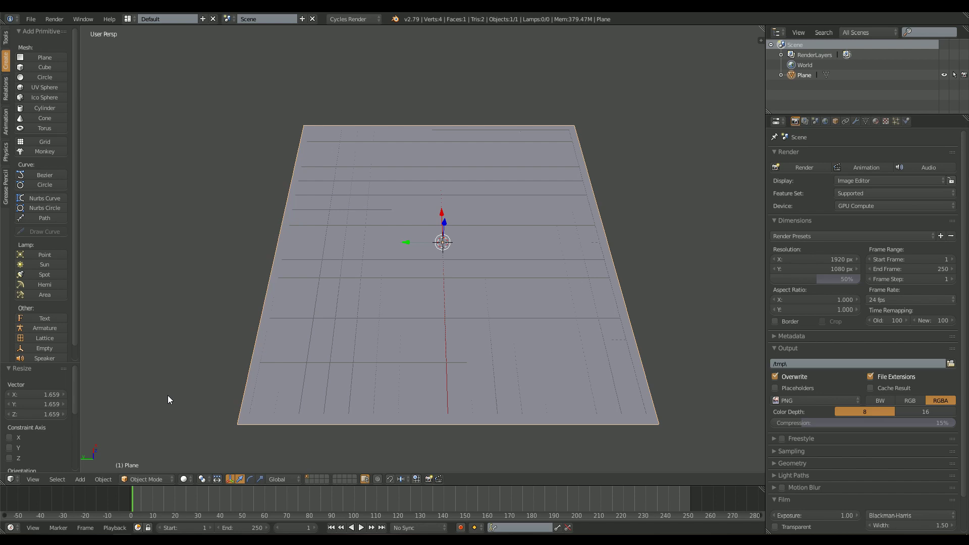
# Switch to the browser and examine the concrete floor in the showroom reference photo.
pyautogui.hotkey('alt', 'Tab')
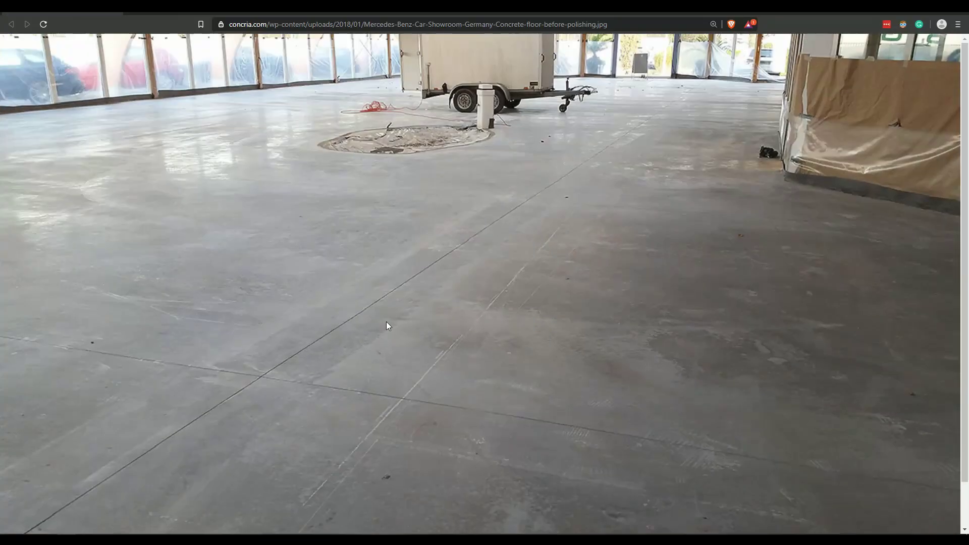
pyautogui.scroll(-1, 556, 302)
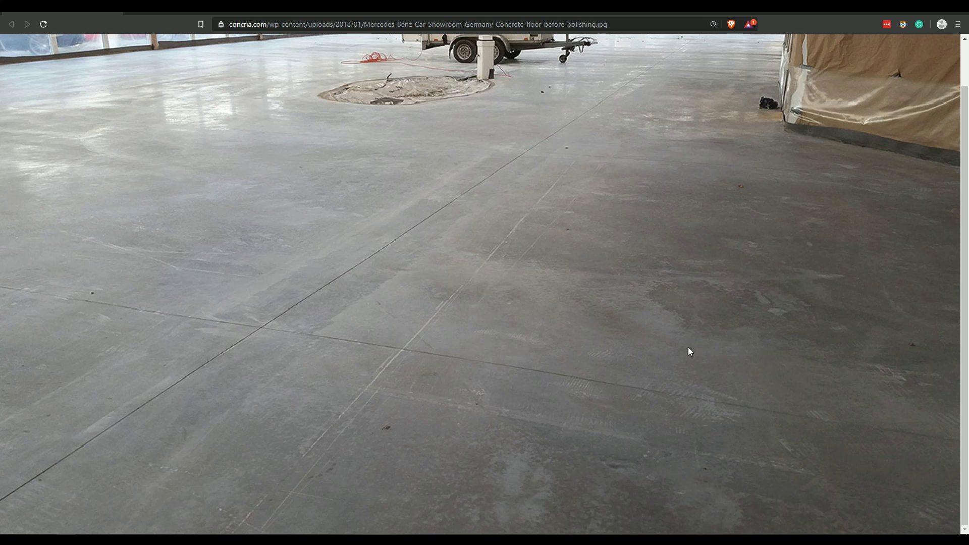
pyautogui.scroll(1, 525, 318)
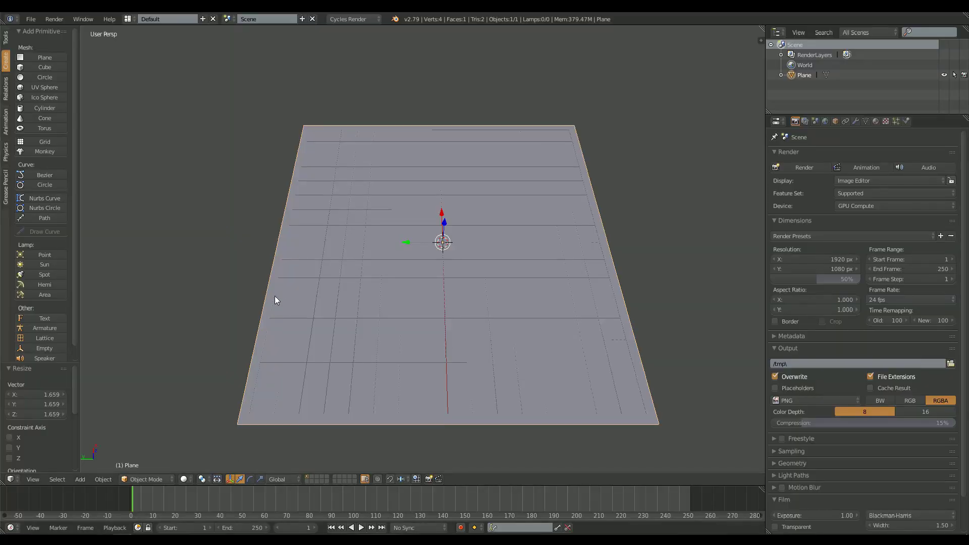
# Preview the bare plane against the forest environment in Rendered shading and return the viewport to Solid shading.
pyautogui.moveTo(276, 299); pyautogui.dragTo(270, 203, button='middle')
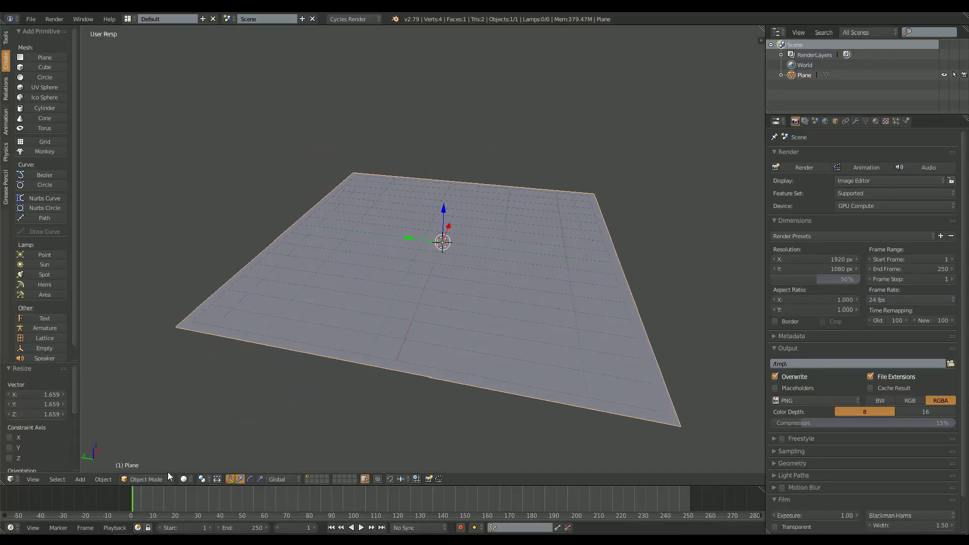
pyautogui.click(184, 479)
pyautogui.click(208, 408)
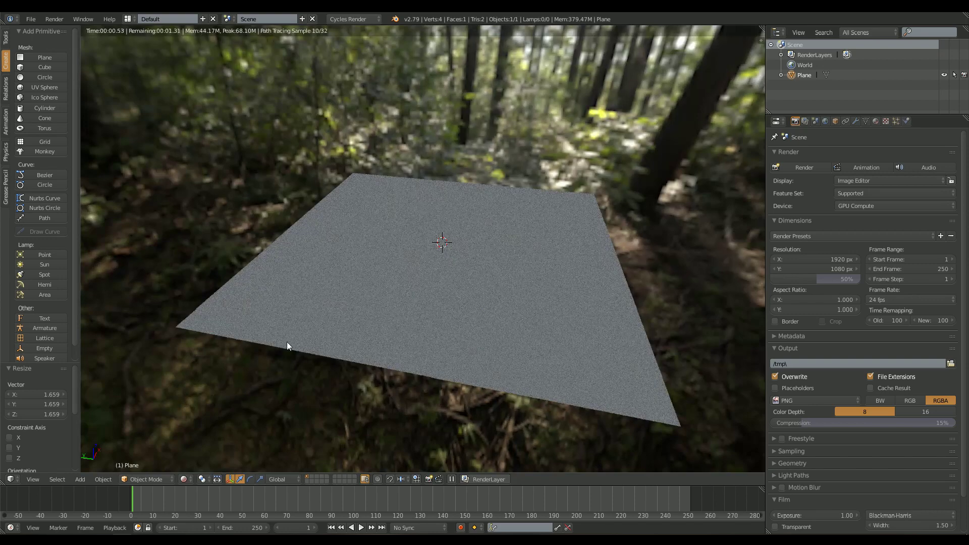
pyautogui.scroll(2, 352, 227)
pyautogui.scroll(-7, 367, 227)
pyautogui.moveTo(372, 230); pyautogui.dragTo(483, 168, button='middle')
pyautogui.click(184, 480)
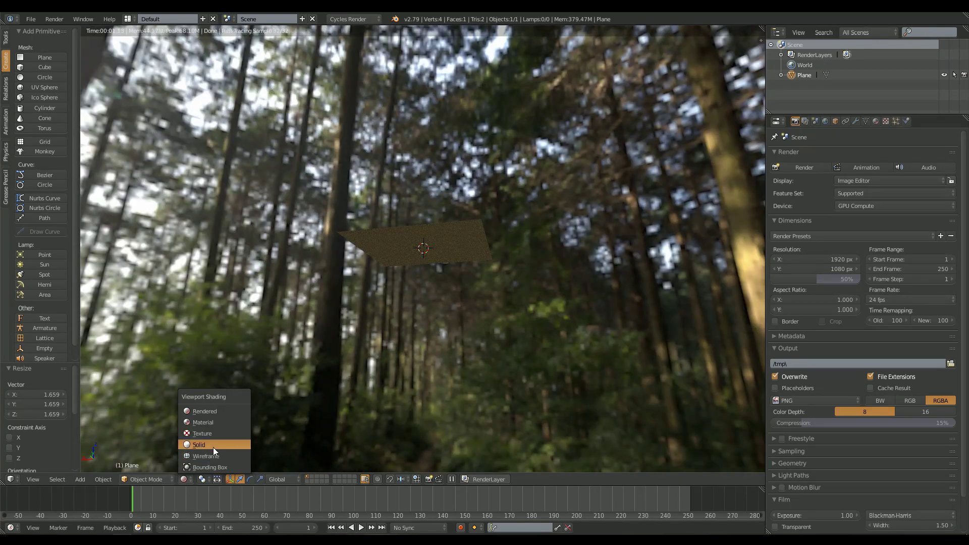
pyautogui.click(214, 446)
pyautogui.moveTo(432, 302); pyautogui.dragTo(454, 267, button='middle')
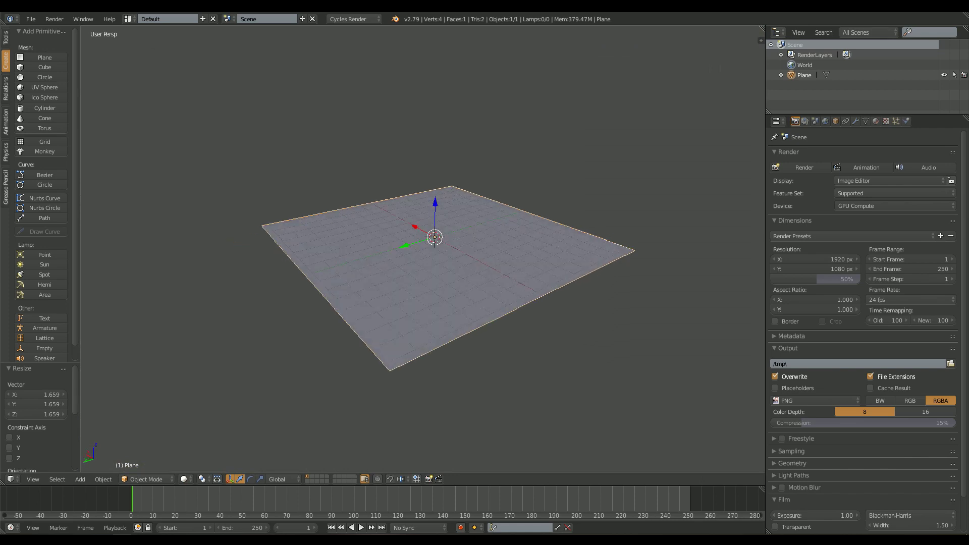
# Switch to the Compositing screen layout and inspect the grayscale TexturesCom overlay image up close.
pyautogui.click(128, 19)
pyautogui.click(140, 58)
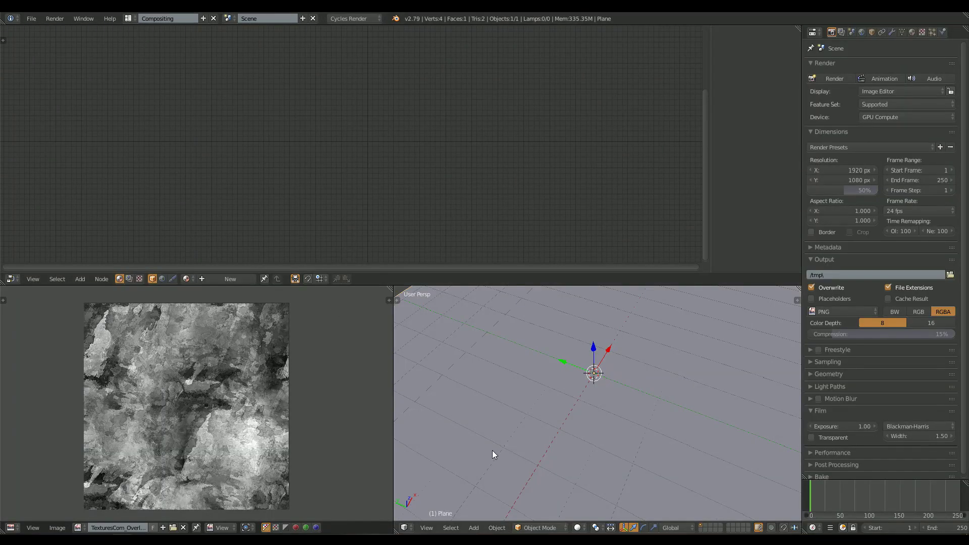
pyautogui.scroll(4, 229, 396)
pyautogui.scroll(-1, 229, 387)
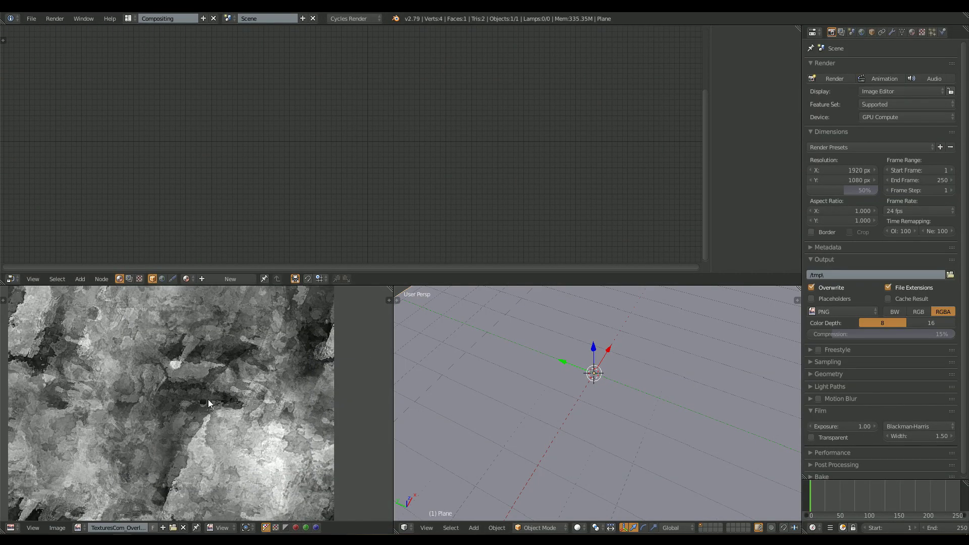
pyautogui.scroll(-1, 210, 444)
pyautogui.scroll(1, 173, 446)
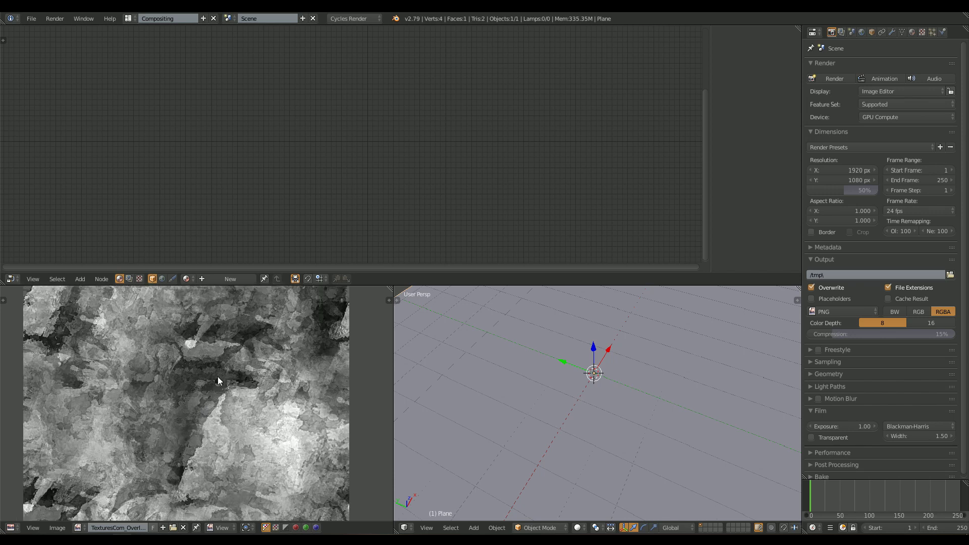
pyautogui.scroll(1, 217, 376)
pyautogui.scroll(-1, 169, 428)
pyautogui.scroll(-1, 202, 386)
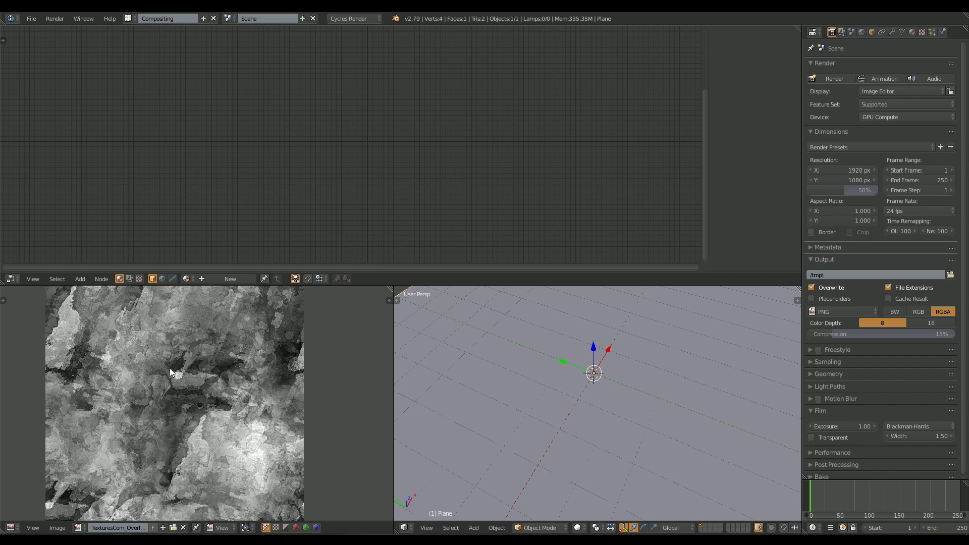
# Create a new material on the plane and feed the TexturesCom overlay image into the Diffuse BSDF color through an Image Texture node.
pyautogui.click(230, 278)
pyautogui.moveTo(446, 77); pyautogui.dragTo(435, 148, button='middle')
pyautogui.scroll(4, 389, 128)
pyautogui.scroll(3, 403, 153)
pyautogui.moveTo(381, 158); pyautogui.dragTo(353, 174, button='middle')
pyautogui.click(79, 278)
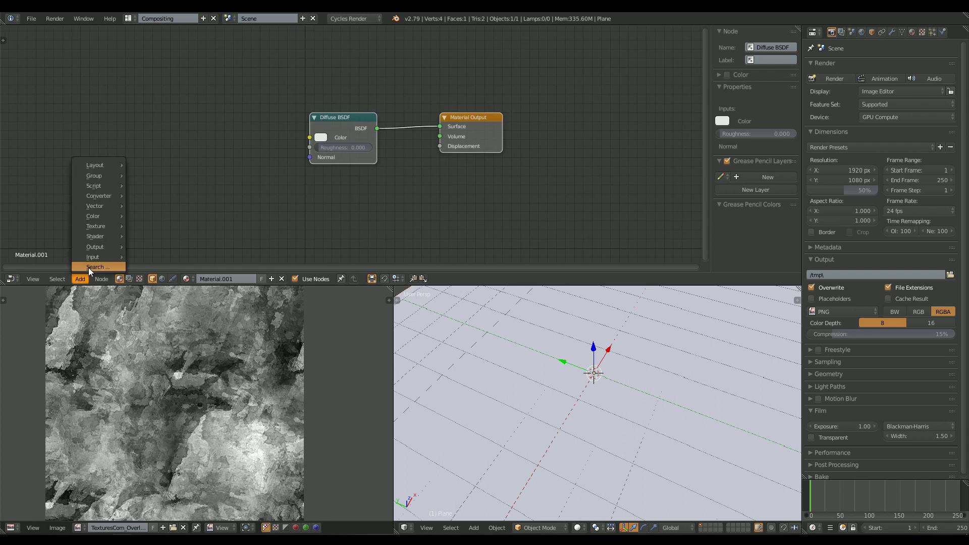
pyautogui.click(87, 269)
pyautogui.write('ima')
pyautogui.press('Return')
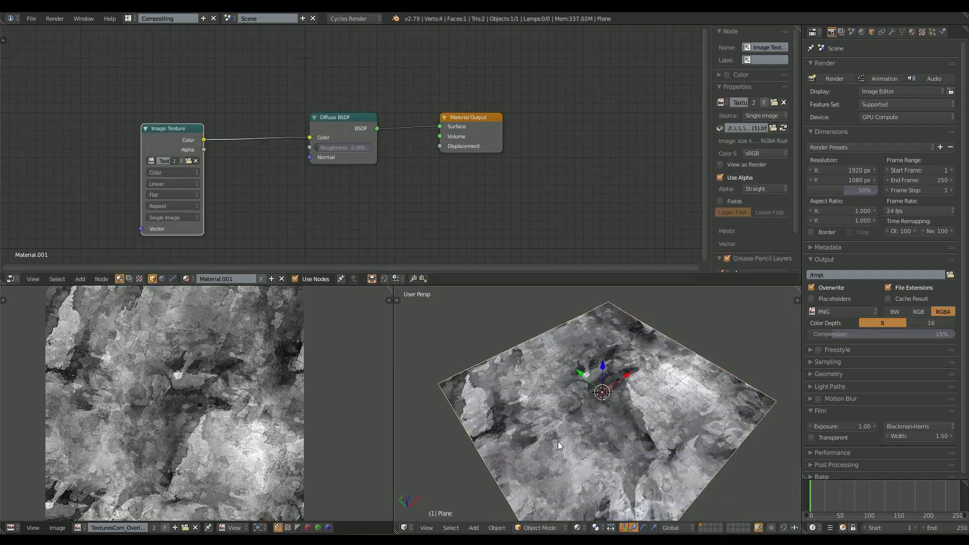
# Preview the textured plane in Rendered shading and return the viewport to Solid shading.
pyautogui.moveTo(558, 442); pyautogui.dragTo(525, 511, button='middle')
pyautogui.click(578, 528)
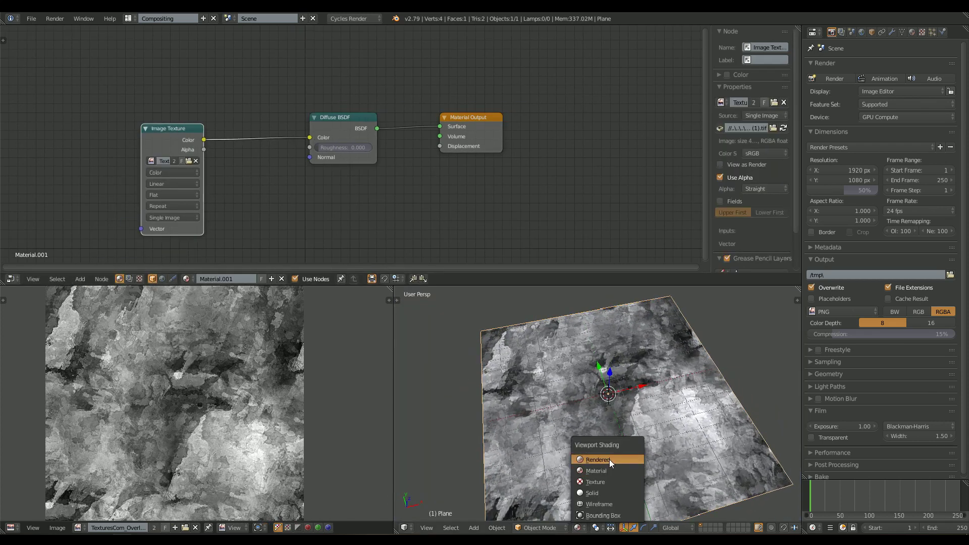
pyautogui.click(610, 458)
pyautogui.moveTo(604, 437); pyautogui.dragTo(586, 450, button='middle')
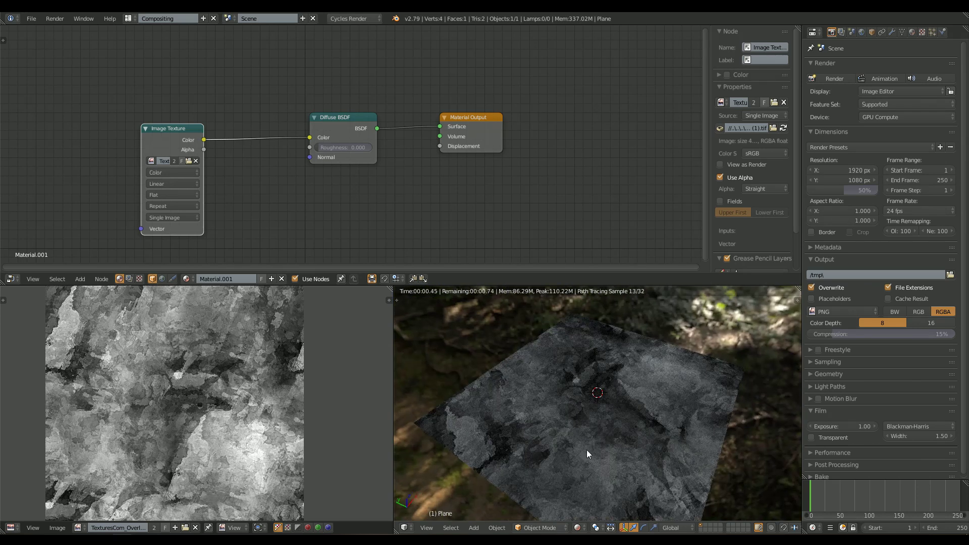
pyautogui.click(578, 530)
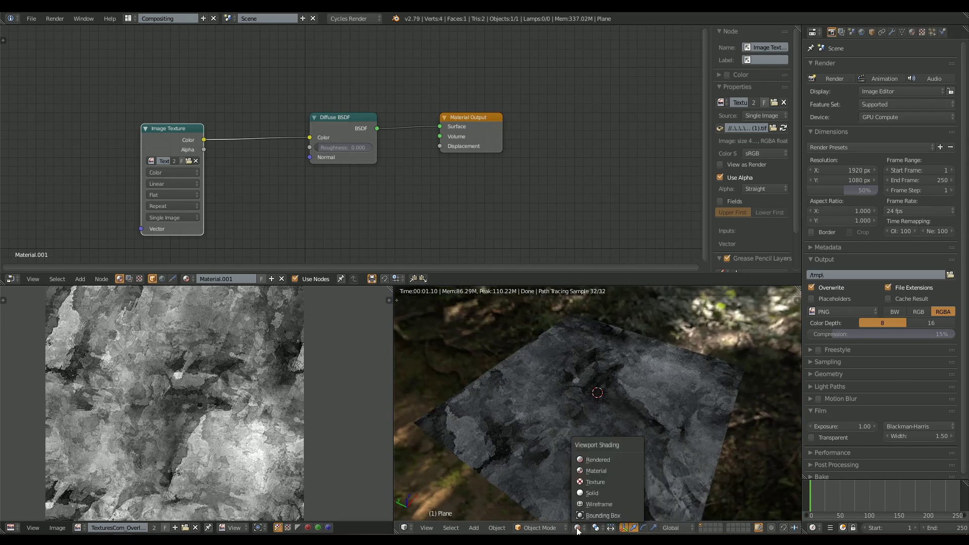
pyautogui.click(605, 495)
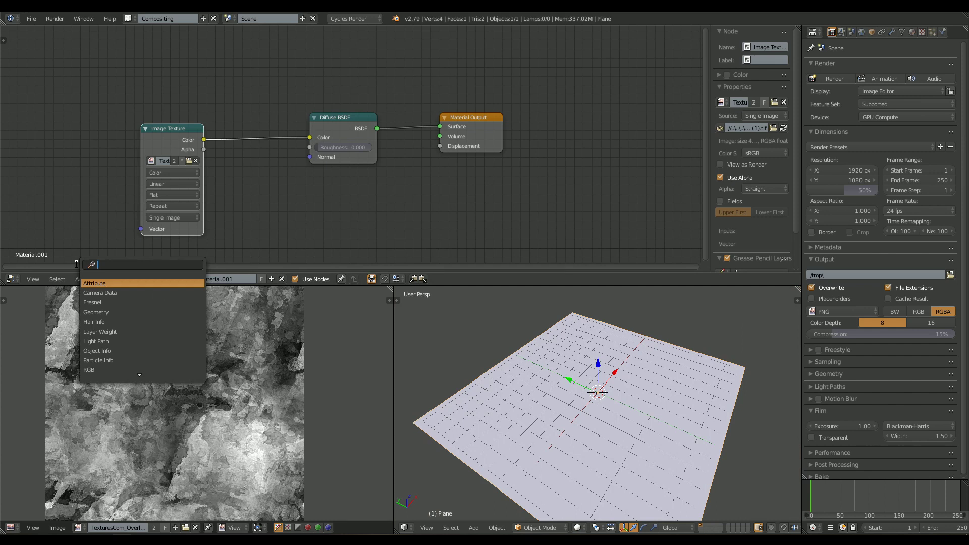
# Insert a Mix Shader between the Diffuse BSDF and Material Output, and add a Glossy BSDF below the Diffuse node.
pyautogui.write('mix')
pyautogui.click(94, 283)
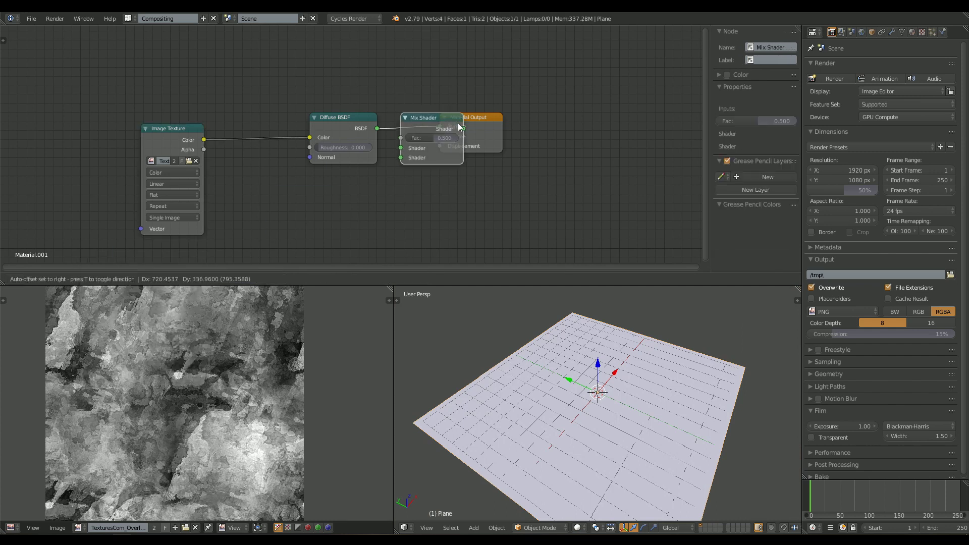
pyautogui.click(437, 130)
pyautogui.click(81, 279)
pyautogui.click(95, 267)
pyautogui.write('glos')
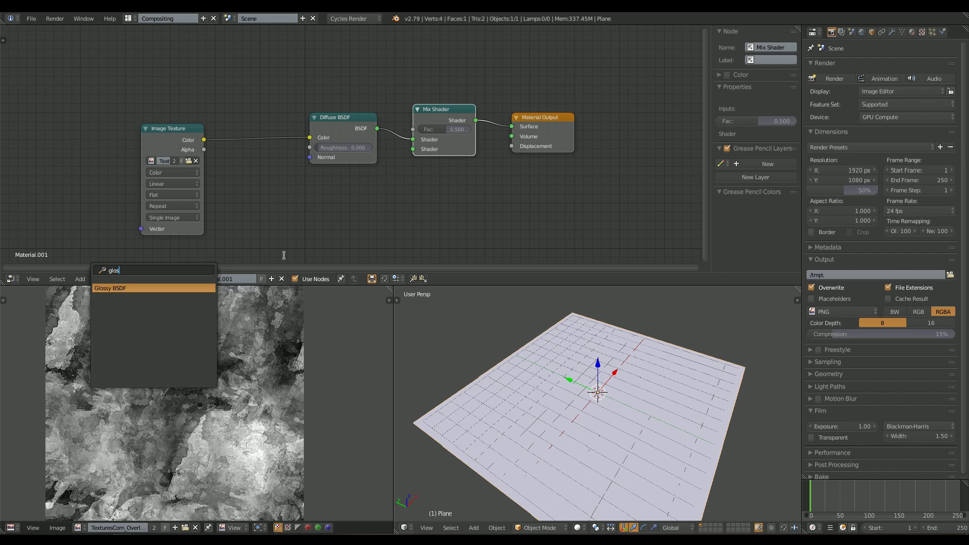
pyautogui.press('Return')
pyautogui.click(319, 221)
# Add a Fresnel node driving the Mix Shader's Fac and connect the Glossy BSDF to its second shader input.
pyautogui.click(81, 279)
pyautogui.click(92, 267)
pyautogui.write('fre')
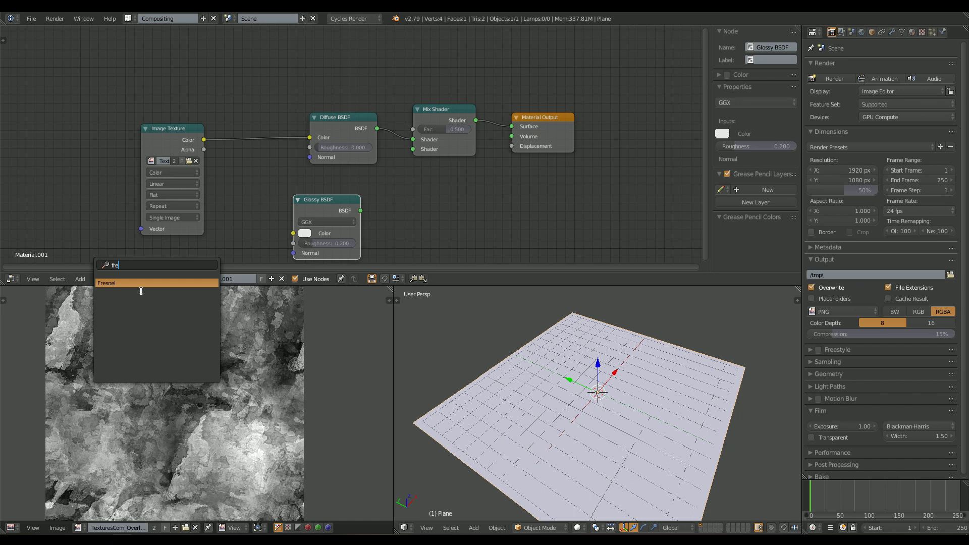
pyautogui.press('Return')
pyautogui.click(366, 50)
pyautogui.moveTo(359, 70); pyautogui.dragTo(414, 129)
pyautogui.moveTo(360, 210); pyautogui.dragTo(413, 149)
pyautogui.moveTo(328, 214); pyautogui.dragTo(337, 203)
# Set the viewport to Rendered shading and lower the Glossy BSDF roughness to 0.125.
pyautogui.click(577, 527)
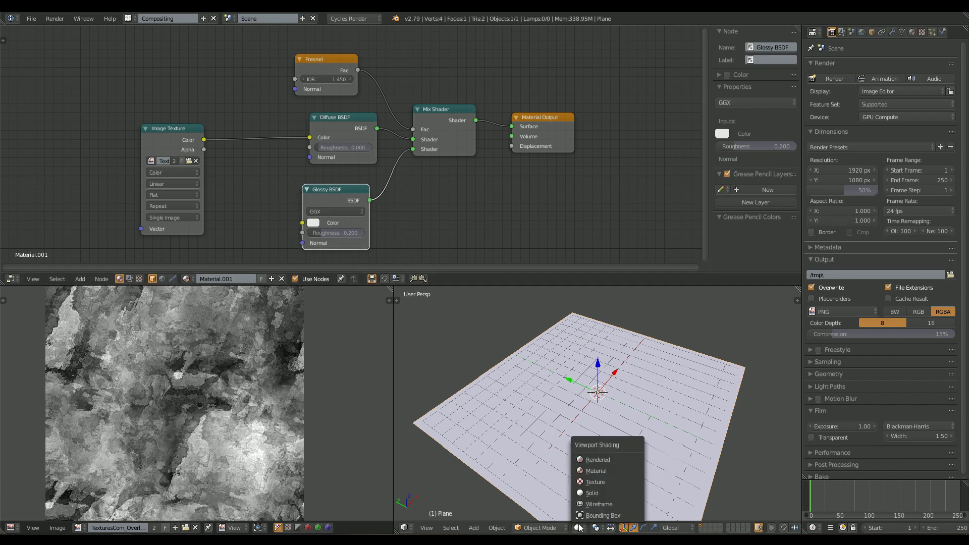
pyautogui.click(605, 460)
pyautogui.moveTo(630, 418); pyautogui.dragTo(701, 395, button='middle')
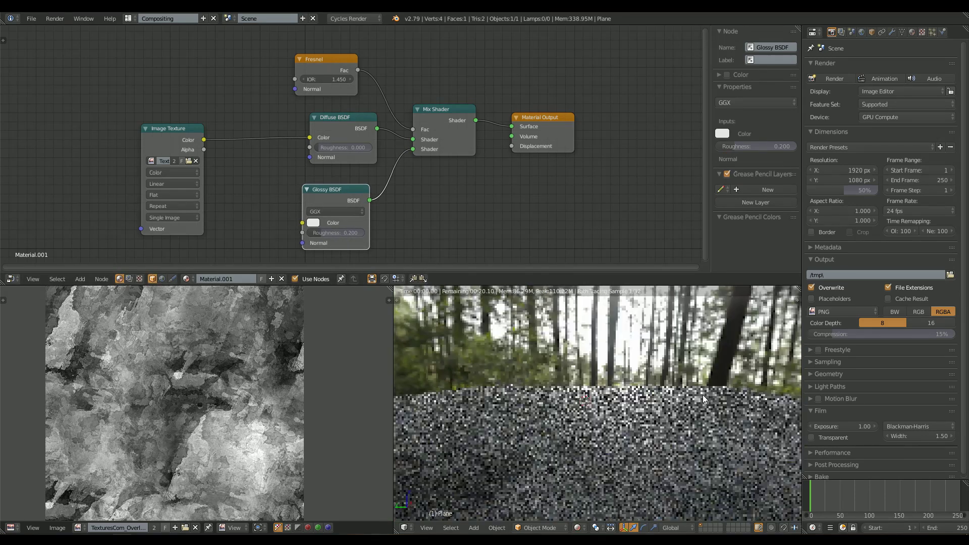
pyautogui.moveTo(347, 233)
pyautogui.mouseDown()
pyautogui.moveTo(311, 232)
pyautogui.moveTo(328, 232)
pyautogui.mouseUp()
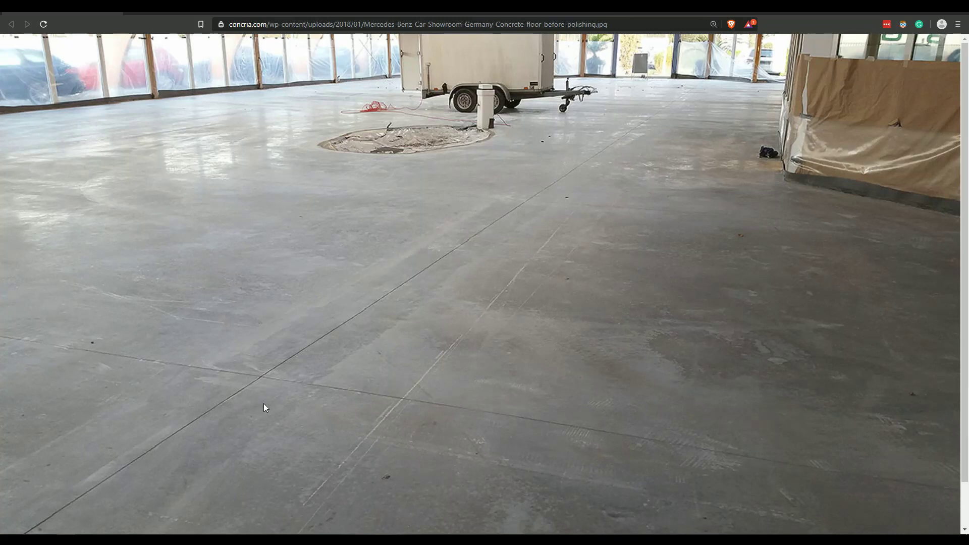
# Study the concrete surface variation in the browser reference photo again and return to Blender.
pyautogui.scroll(-1, 263, 405)
pyautogui.scroll(1, 540, 466)
pyautogui.scroll(-1, 305, 420)
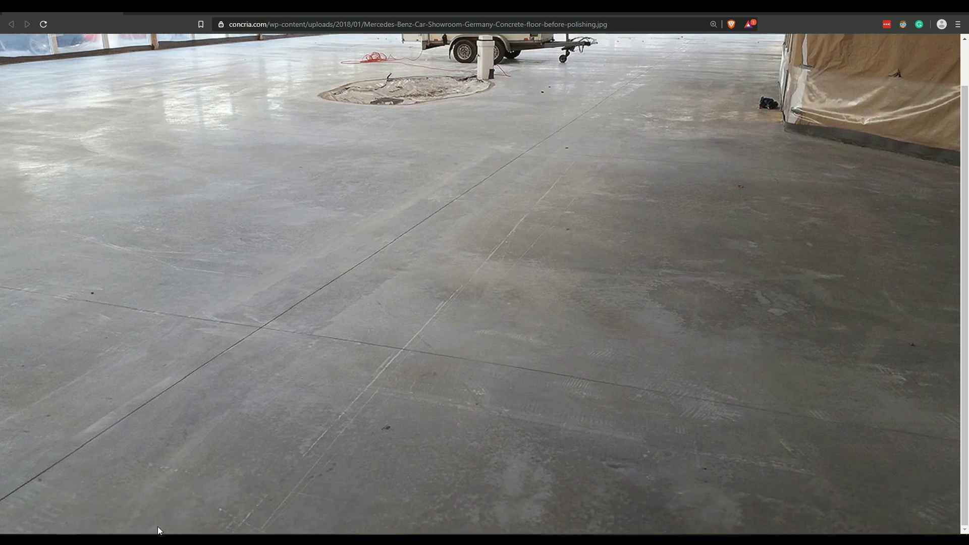
pyautogui.hotkey('alt', 'Tab')
# Insert a second Mix Shader on the link between the Image Texture and the Diffuse BSDF.
pyautogui.moveTo(586, 383); pyautogui.dragTo(549, 428, button='middle')
pyautogui.moveTo(617, 396); pyautogui.dragTo(634, 448, button='middle')
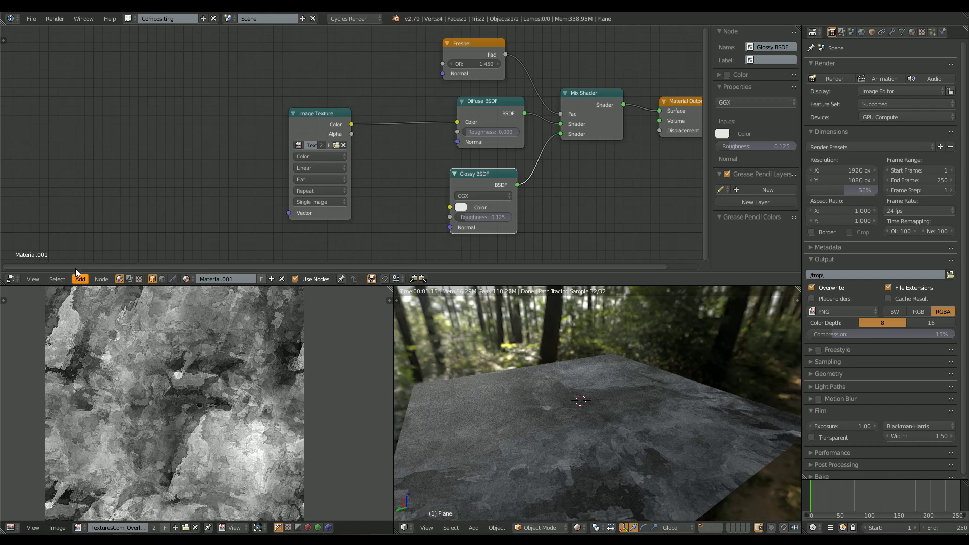
pyautogui.click(78, 277)
pyautogui.click(96, 265)
pyautogui.write('mix')
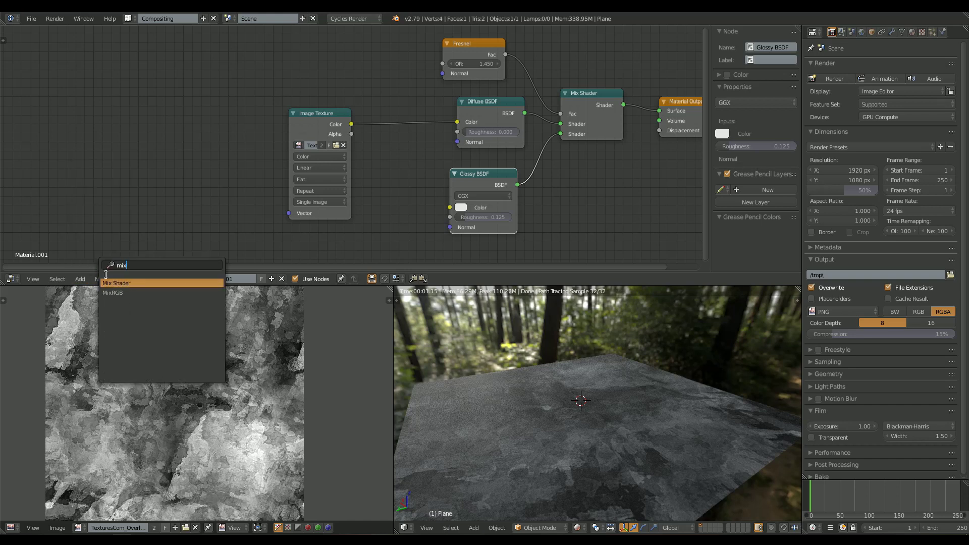
pyautogui.click(114, 284)
pyautogui.click(424, 116)
# Add a second Glossy BSDF and connect it to the second shader input of the new Mix Shader, making room beside the Image Texture.
pyautogui.click(80, 277)
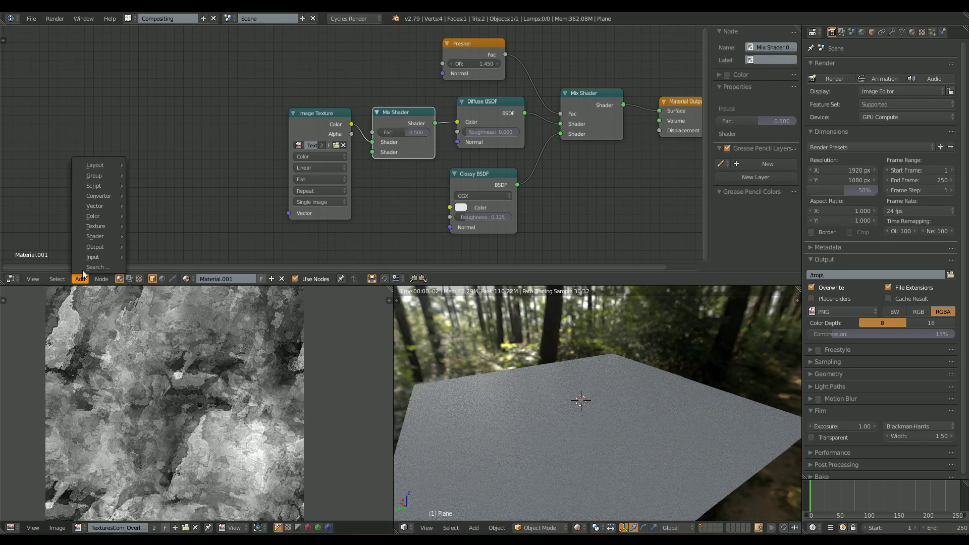
pyautogui.click(94, 267)
pyautogui.write('glo')
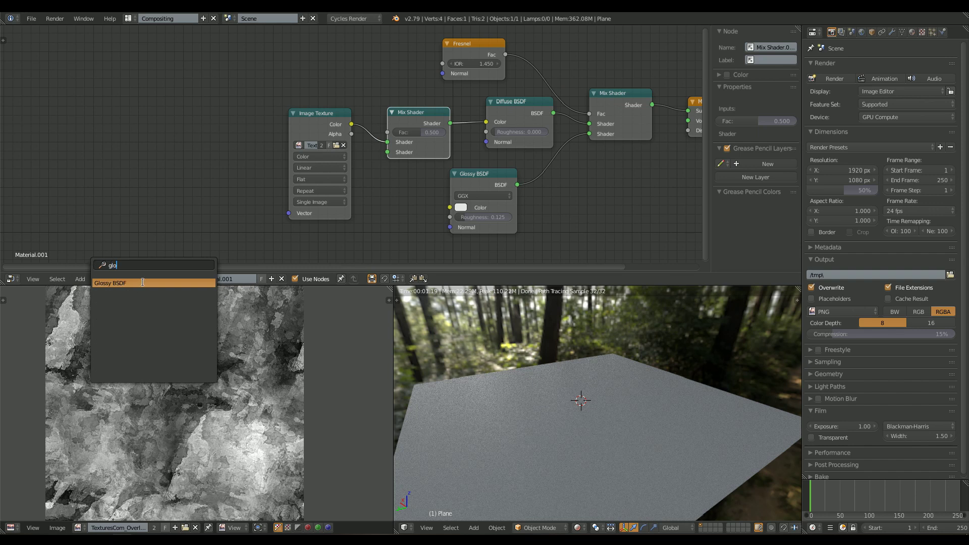
pyautogui.click(142, 283)
pyautogui.click(355, 186)
pyautogui.moveTo(329, 118); pyautogui.dragTo(247, 113)
pyautogui.click(355, 187)
pyautogui.moveTo(354, 186); pyautogui.dragTo(387, 152)
# Add a ColorRamp node above the row of shader nodes.
pyautogui.click(80, 278)
pyautogui.click(96, 269)
pyautogui.rightClick(90, 270)
pyautogui.click(85, 276)
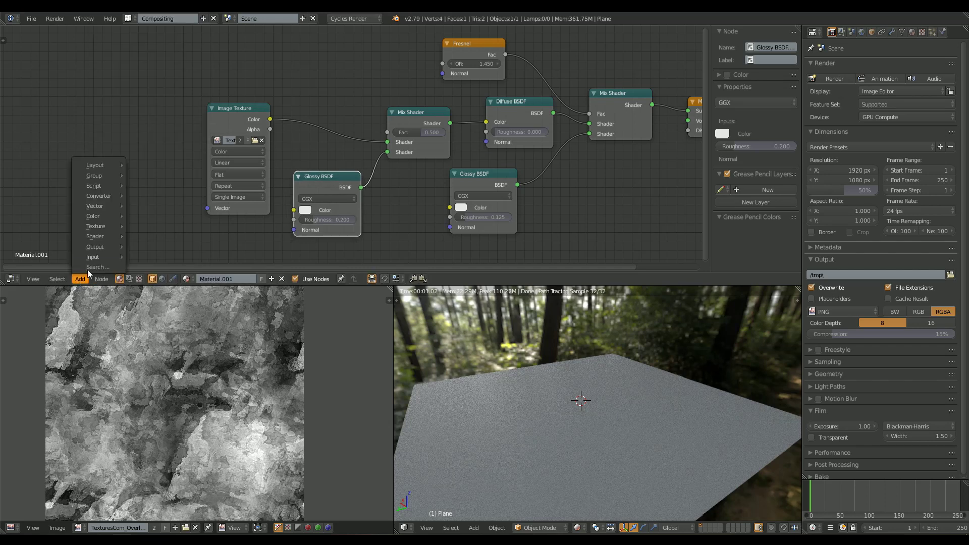
pyautogui.click(95, 267)
pyautogui.write('colo')
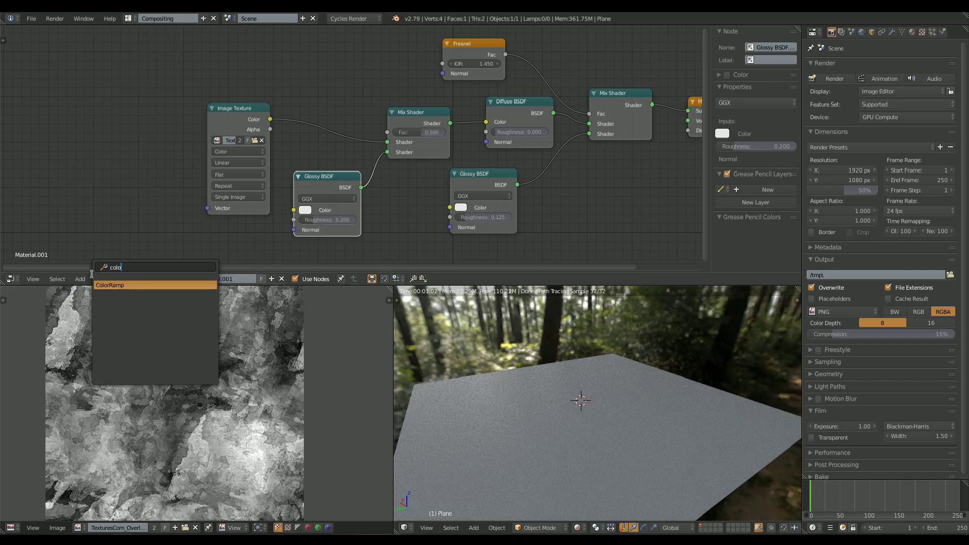
pyautogui.click(114, 282)
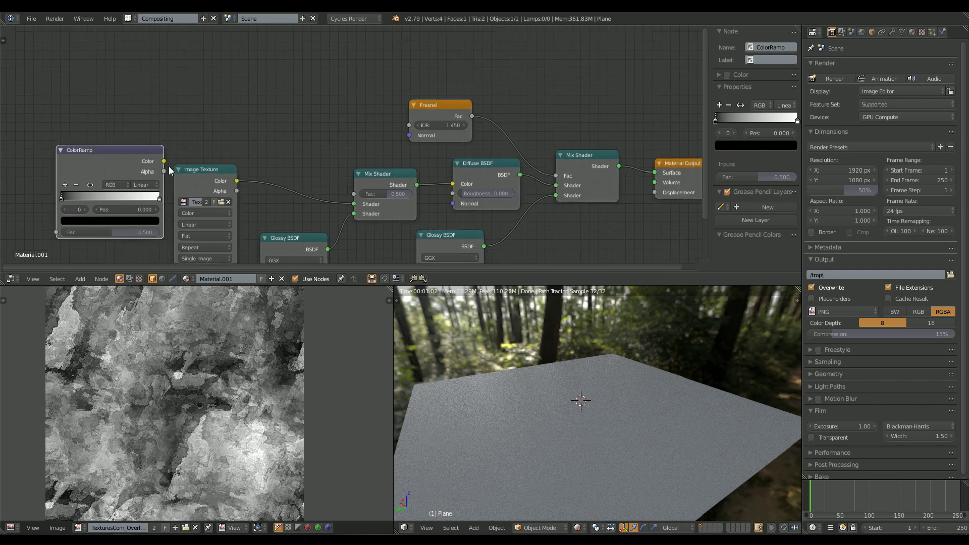
pyautogui.click(350, 94)
# Connect the Image Texture color to the ColorRamp's Fac and the ColorRamp color to the second Mix Shader's Fac.
pyautogui.moveTo(222, 159); pyautogui.dragTo(235, 123, button='middle')
pyautogui.moveTo(204, 142); pyautogui.dragTo(270, 113)
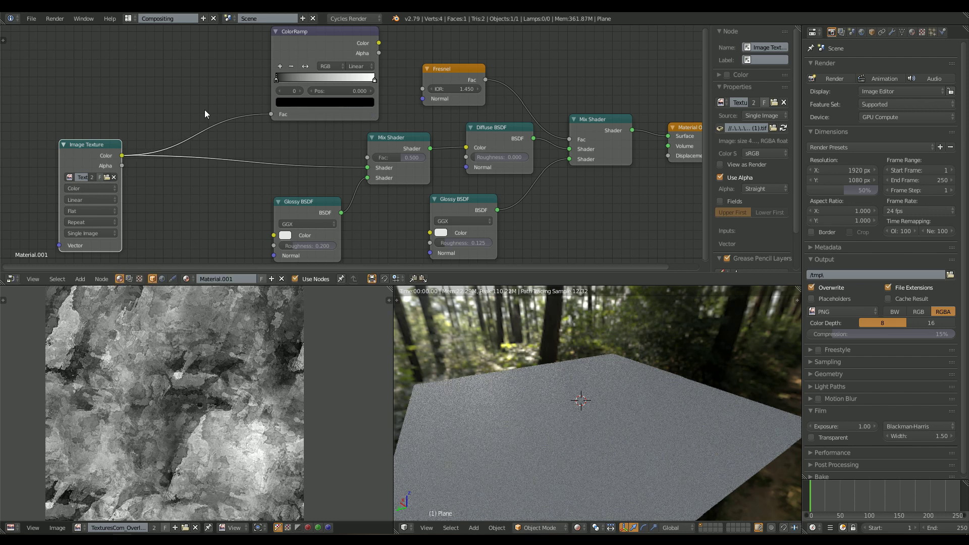
pyautogui.moveTo(325, 51); pyautogui.dragTo(268, 65)
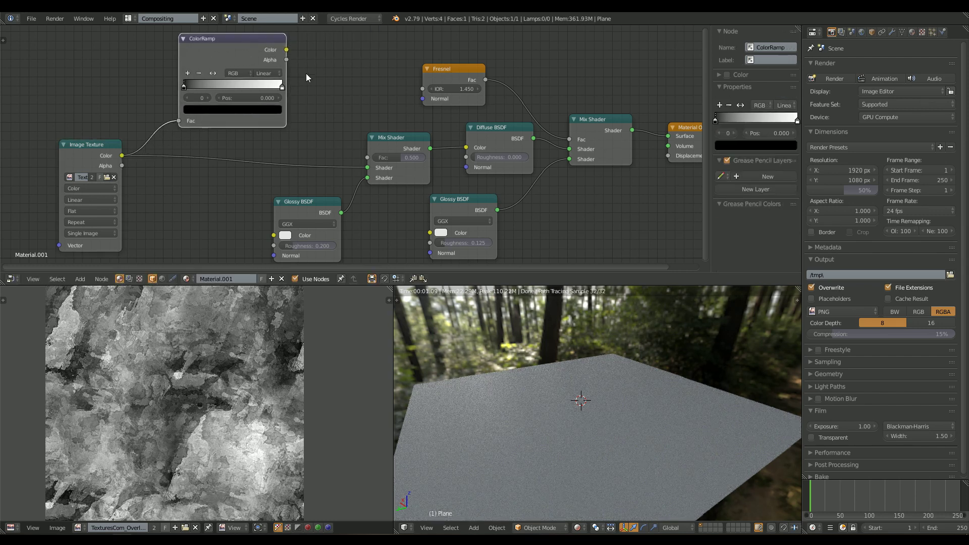
pyautogui.moveTo(287, 50); pyautogui.dragTo(380, 160)
# Rearrange the nodes so the Diffuse BSDF feeds the second Mix Shader's first input and that mix feeds the final Mix Shader.
pyautogui.moveTo(303, 202); pyautogui.dragTo(292, 193)
pyautogui.moveTo(464, 139)
pyautogui.mouseDown()
pyautogui.moveTo(395, 145)
pyautogui.moveTo(485, 121)
pyautogui.moveTo(291, 125)
pyautogui.moveTo(454, 154)
pyautogui.mouseUp()
pyautogui.click(517, 117)
pyautogui.moveTo(515, 134); pyautogui.dragTo(566, 142)
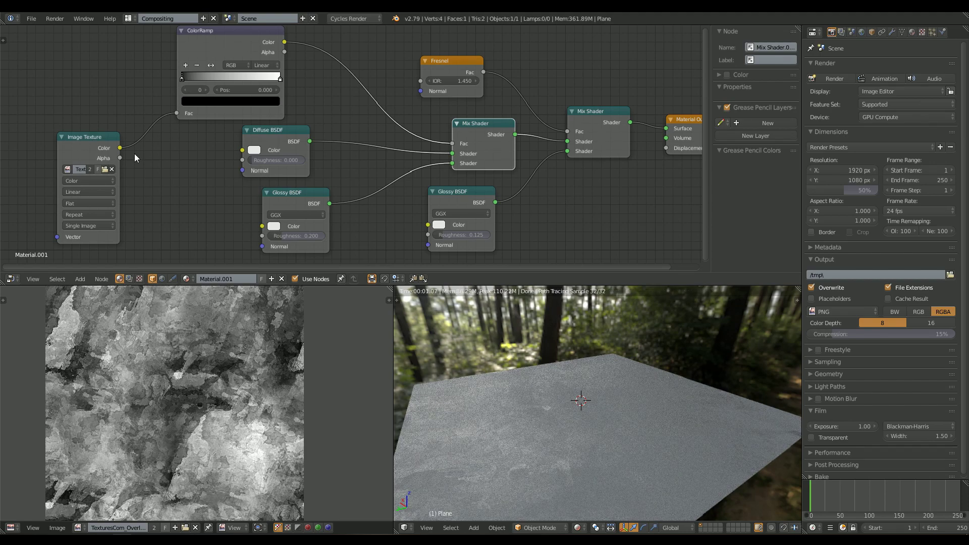
pyautogui.moveTo(120, 148); pyautogui.dragTo(190, 157)
pyautogui.moveTo(612, 430); pyautogui.dragTo(586, 437, button='middle')
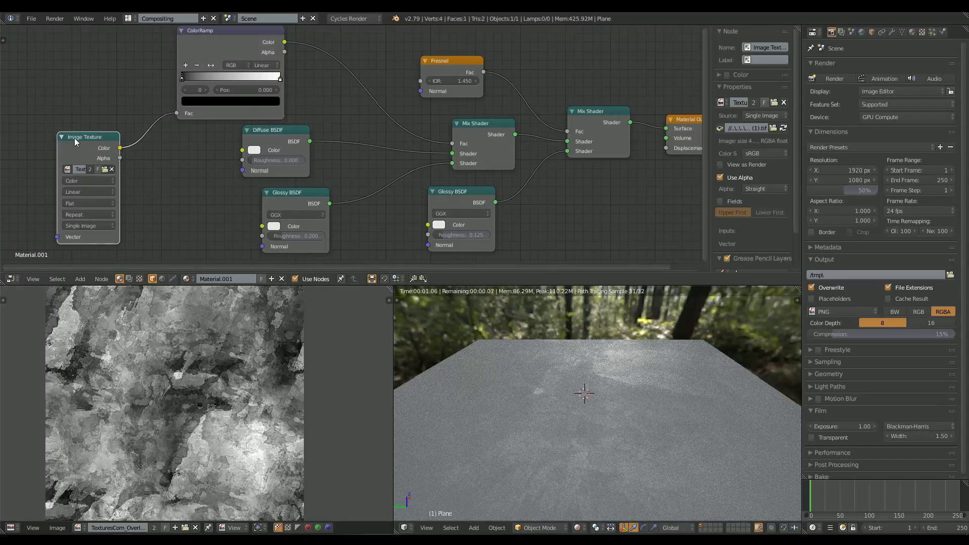
# Move the Image Texture node further from the shaders and connect its Color to the Diffuse BSDF's Color.
pyautogui.moveTo(75, 138); pyautogui.dragTo(68, 130)
pyautogui.moveTo(629, 406); pyautogui.dragTo(595, 421, button='middle')
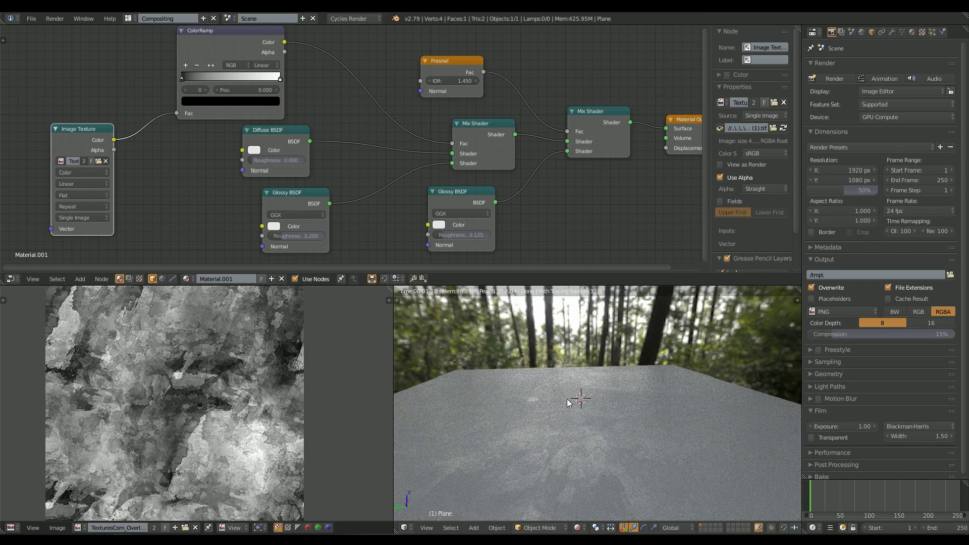
pyautogui.moveTo(276, 166); pyautogui.dragTo(268, 171, button='middle')
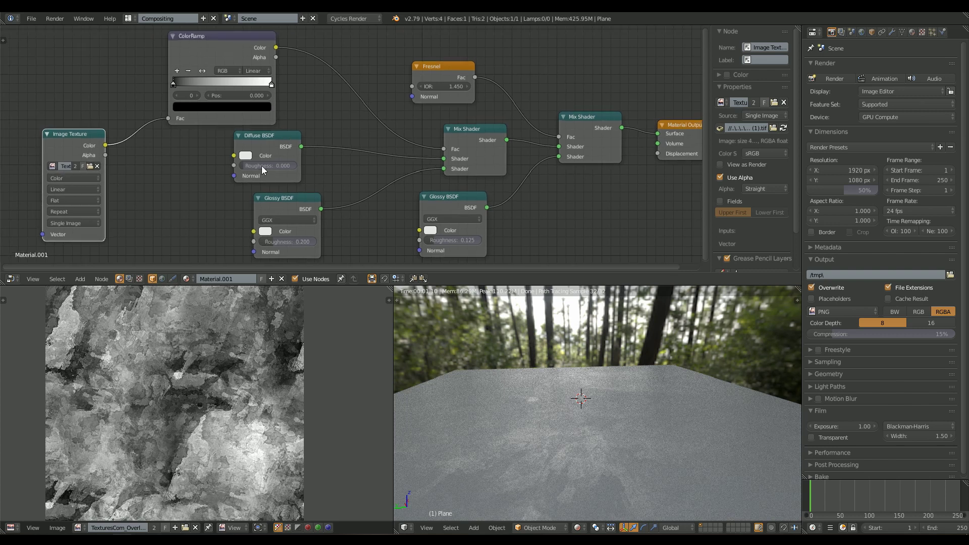
pyautogui.click(308, 207)
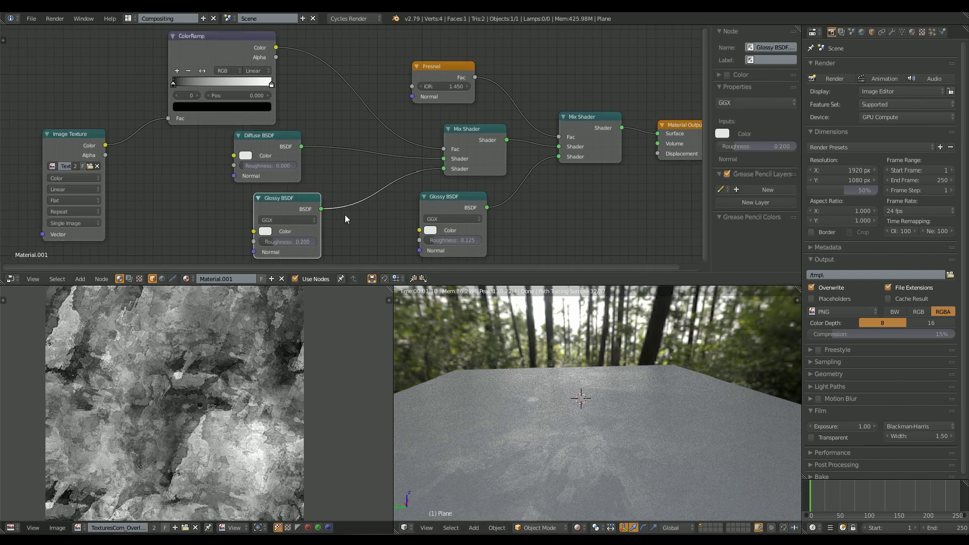
pyautogui.click(76, 145)
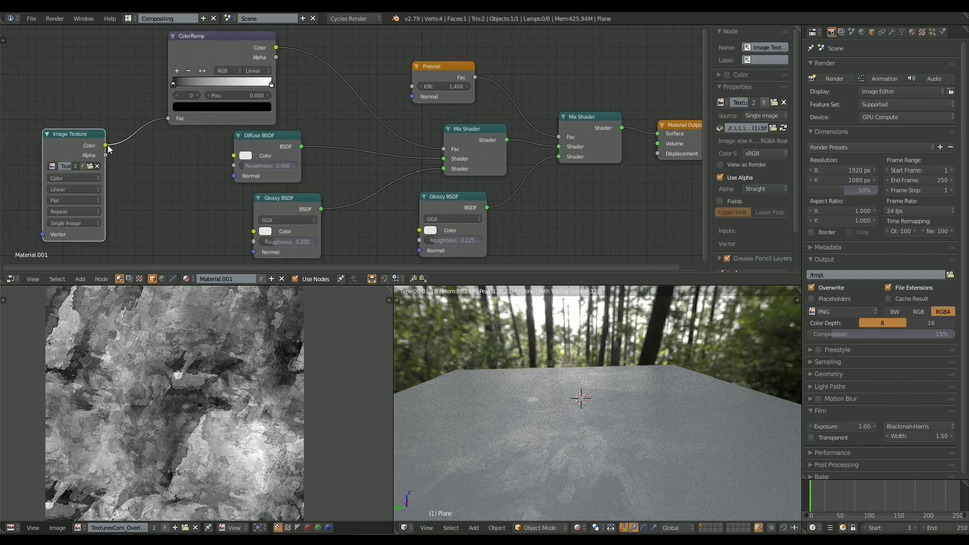
pyautogui.moveTo(105, 146); pyautogui.dragTo(234, 155)
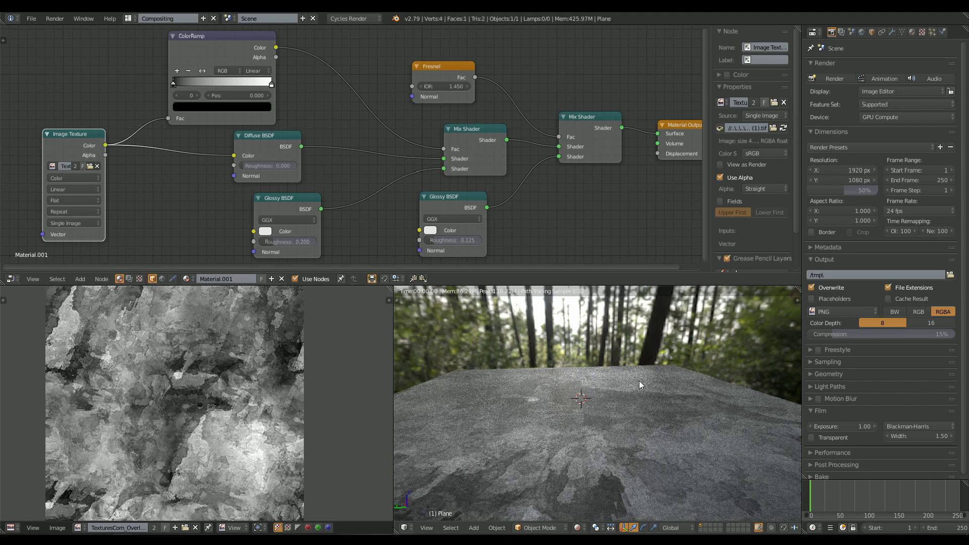
# Increase the mix ColorRamp's contrast by moving its black stop to about 0.16 and its white stop to 0.509.
pyautogui.scroll(1, 275, 106)
pyautogui.moveTo(279, 113); pyautogui.dragTo(280, 42, button='middle')
pyautogui.moveTo(282, 190); pyautogui.dragTo(255, 193)
pyautogui.moveTo(265, 102); pyautogui.dragTo(294, 194, button='middle')
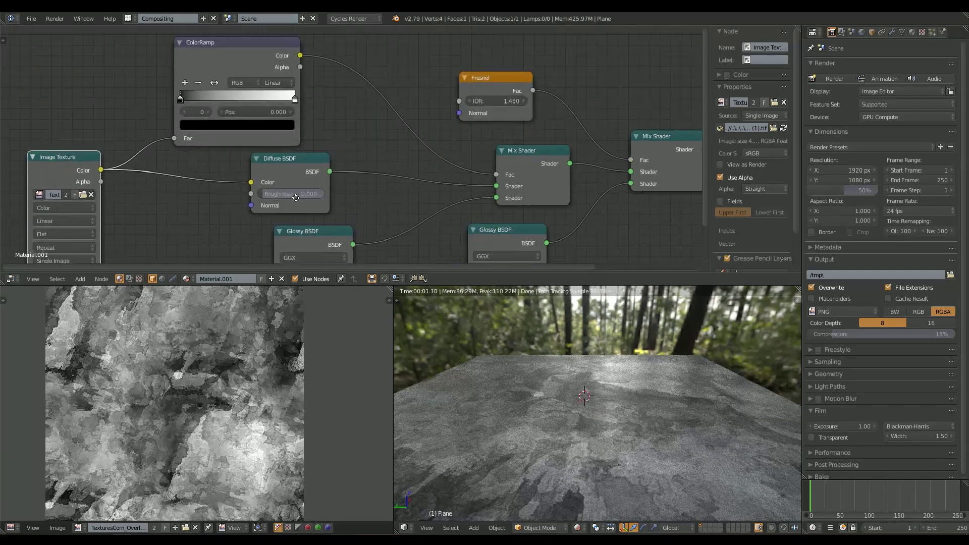
pyautogui.moveTo(243, 92); pyautogui.dragTo(240, 113, button='middle')
pyautogui.moveTo(294, 116); pyautogui.dragTo(240, 117)
pyautogui.moveTo(585, 399); pyautogui.dragTo(568, 417, button='middle')
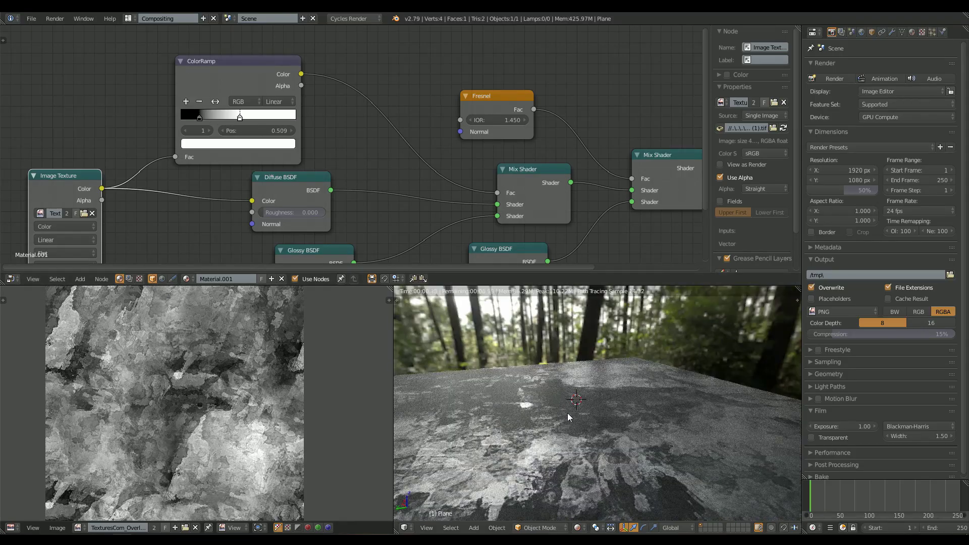
pyautogui.moveTo(568, 418); pyautogui.dragTo(550, 427, button='middle')
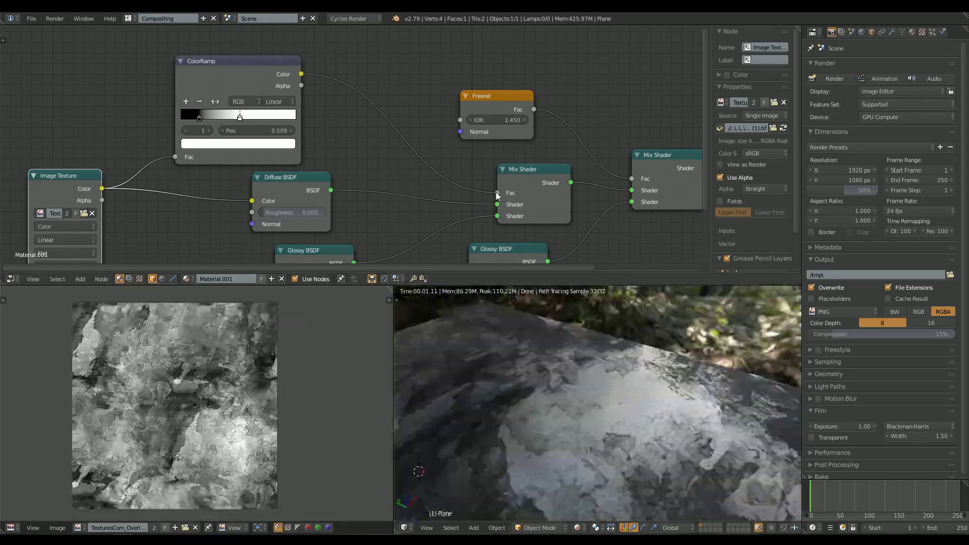
# Test the diffuse/glossy Mix Shader with a fixed Fac of 1.000, and reconnect the ColorRamp color to its Fac.
pyautogui.moveTo(497, 193); pyautogui.dragTo(543, 196)
pyautogui.moveTo(543, 196); pyautogui.dragTo(523, 185, button='middle')
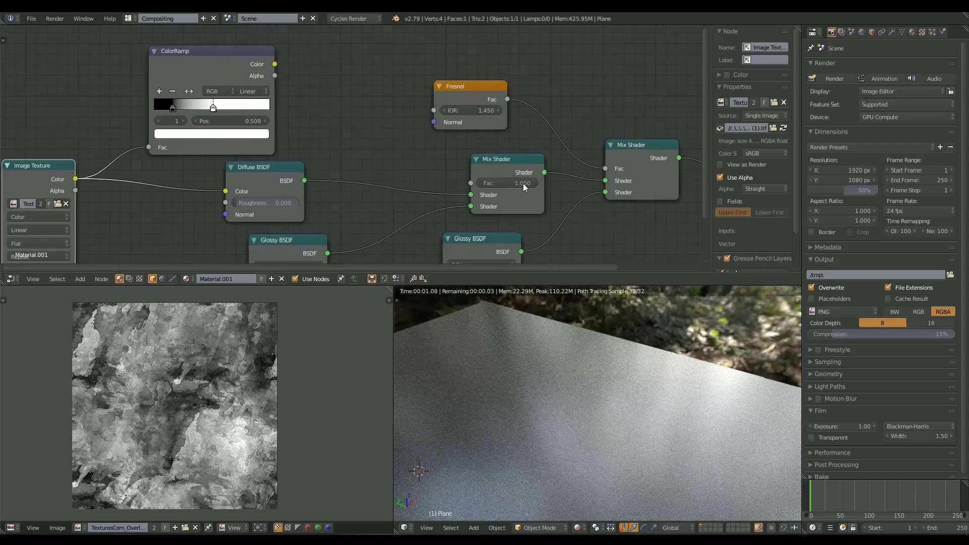
pyautogui.moveTo(274, 64); pyautogui.dragTo(471, 183)
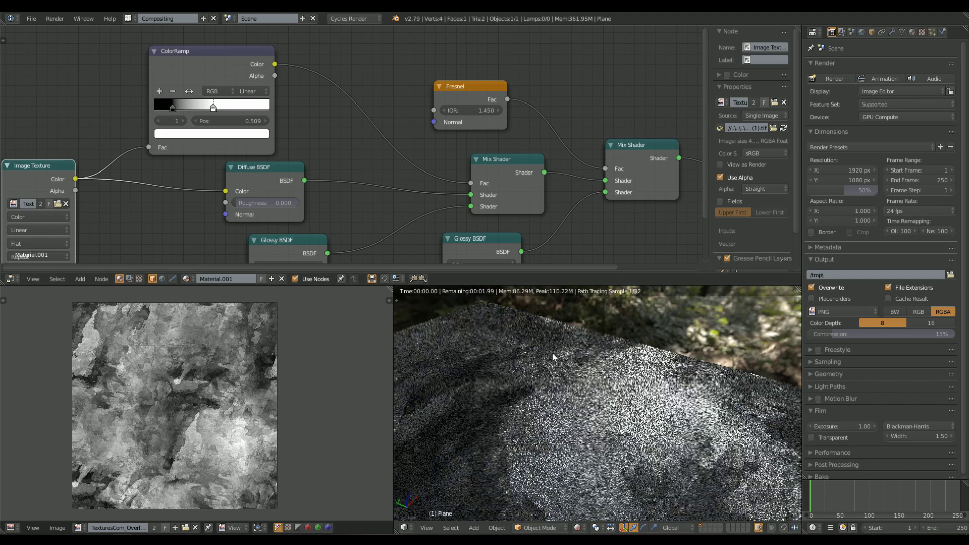
pyautogui.moveTo(535, 384); pyautogui.dragTo(593, 378, button='middle')
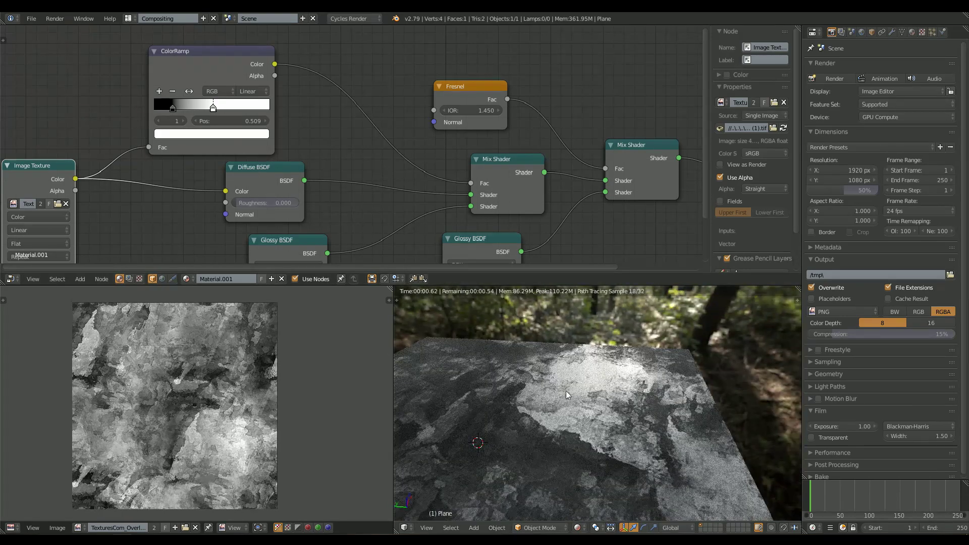
# Shift the mix ColorRamp's white stop to about 0.35 and its black stop to 0.077.
pyautogui.moveTo(597, 413); pyautogui.dragTo(611, 395, button='middle')
pyautogui.moveTo(213, 107); pyautogui.dragTo(197, 105)
pyautogui.moveTo(174, 108); pyautogui.dragTo(219, 108)
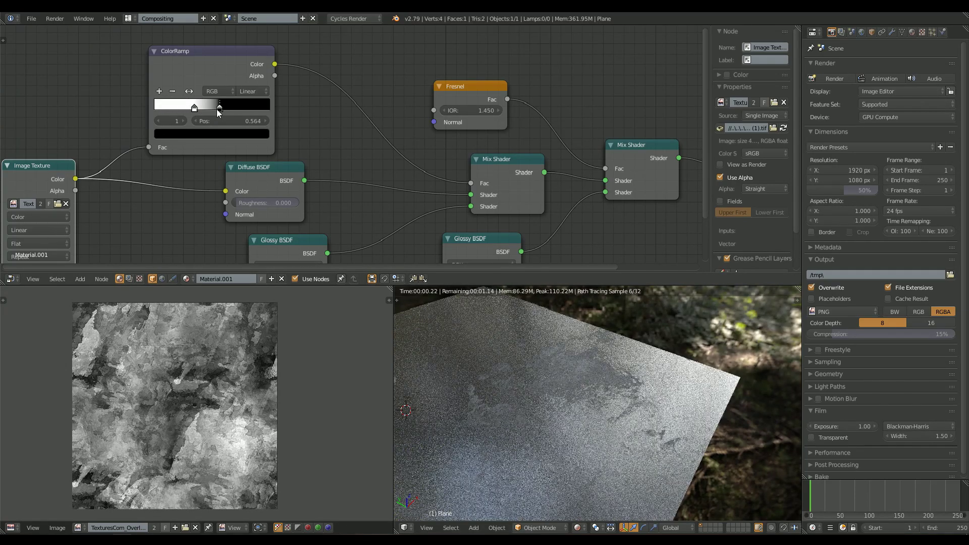
pyautogui.moveTo(582, 393); pyautogui.dragTo(623, 398, button='middle')
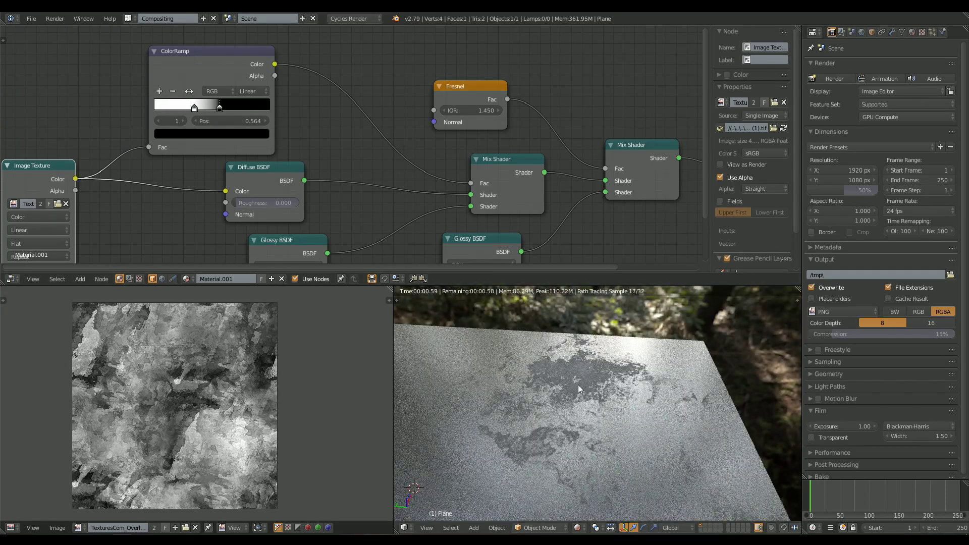
pyautogui.moveTo(646, 436); pyautogui.dragTo(595, 425, button='middle')
pyautogui.moveTo(218, 107); pyautogui.dragTo(164, 107)
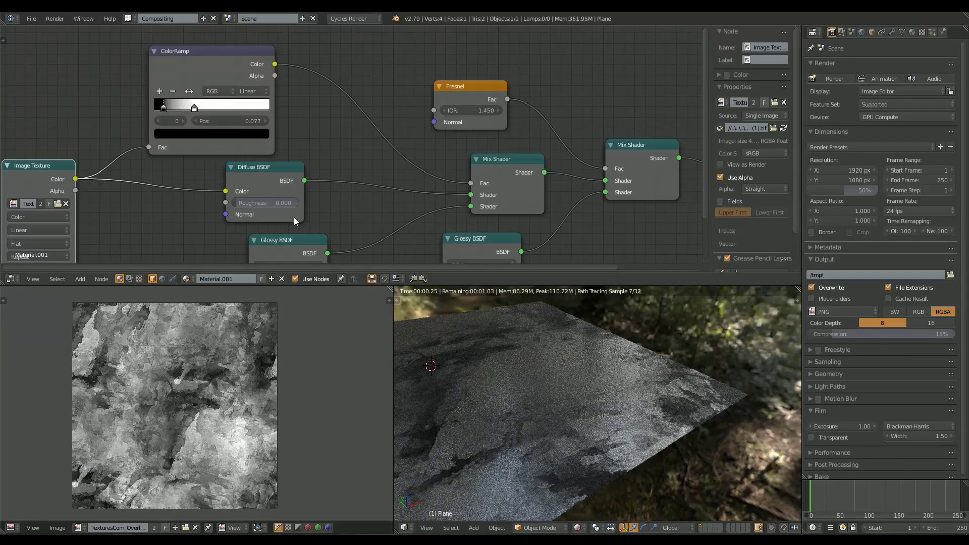
pyautogui.moveTo(581, 414); pyautogui.dragTo(588, 367, button='middle')
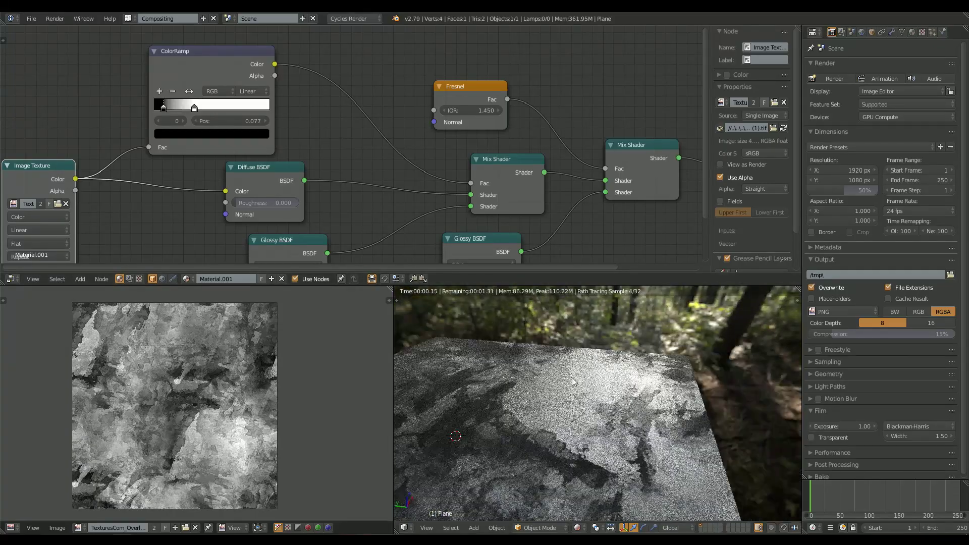
# Add a second ColorRamp node below the Image Texture for the first Glossy BSDF.
pyautogui.scroll(-2, 244, 137)
pyautogui.moveTo(123, 141); pyautogui.dragTo(105, 140)
pyautogui.hotkey('shift', 'a')
pyautogui.click(94, 266)
pyautogui.write('ramp')
pyautogui.press('Return')
pyautogui.click(177, 229)
# Connect the Image Texture color through the new ColorRamp to the first Glossy BSDF's Roughness, and place the ramp between them.
pyautogui.moveTo(201, 212); pyautogui.dragTo(244, 113, button='middle')
pyautogui.moveTo(150, 47); pyautogui.dragTo(188, 197)
pyautogui.moveTo(39, 84); pyautogui.dragTo(56, 101, button='middle')
pyautogui.moveTo(263, 144); pyautogui.dragTo(347, 167)
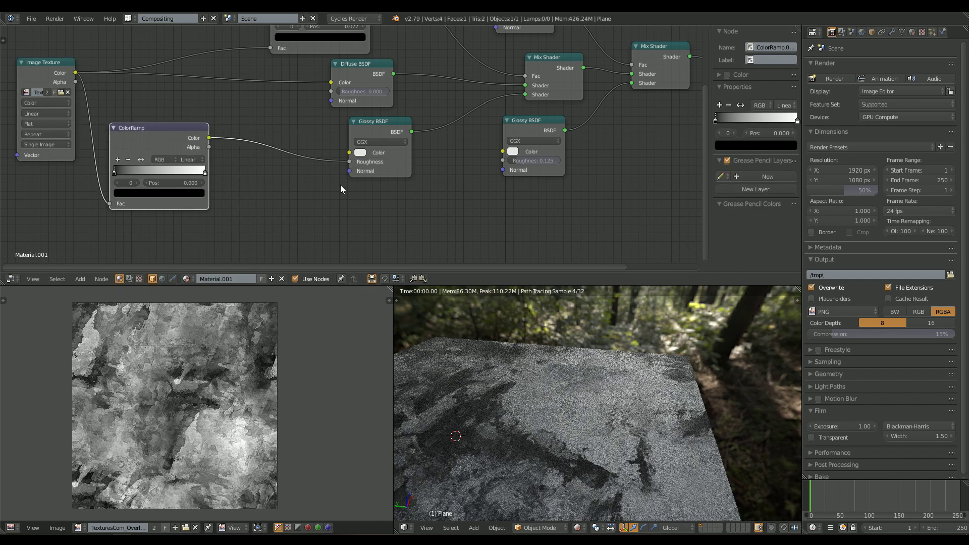
pyautogui.moveTo(243, 185); pyautogui.dragTo(256, 181, button='middle')
pyautogui.moveTo(176, 125); pyautogui.dragTo(232, 133)
pyautogui.scroll(2, 250, 159)
pyautogui.moveTo(295, 159); pyautogui.dragTo(328, 157, button='middle')
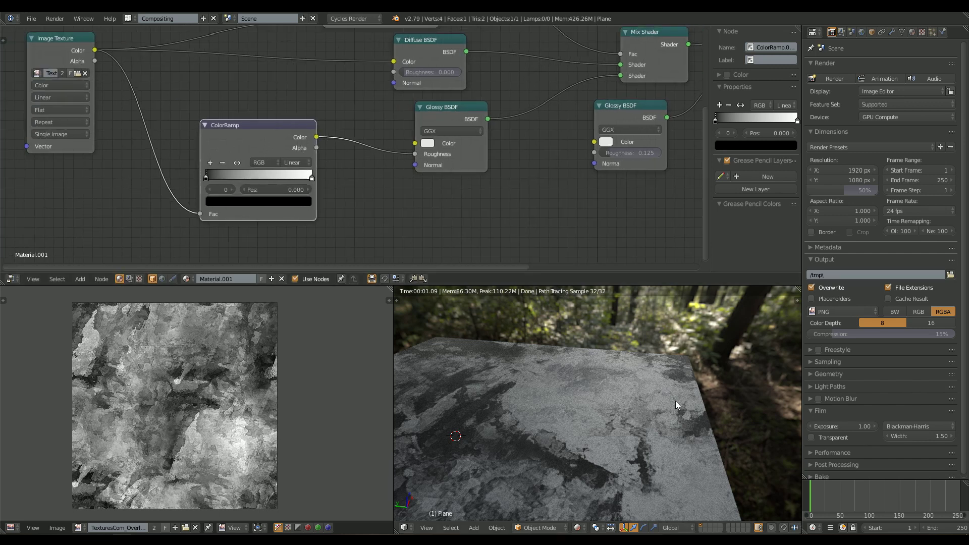
# Reverse the roughness ColorRamp's gradient by placing the white stop at 0.468 and the black stop at about 0.79.
pyautogui.moveTo(637, 391); pyautogui.dragTo(618, 388, button='middle')
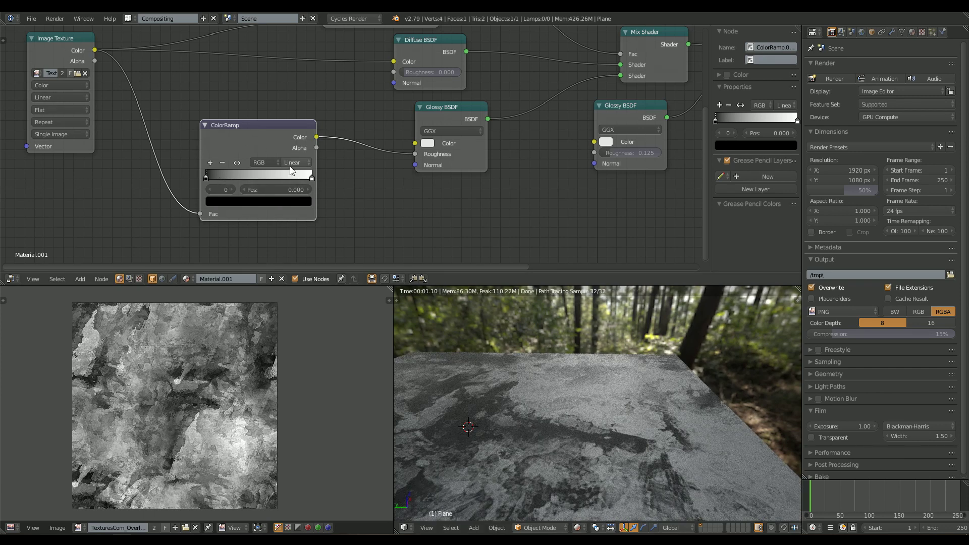
pyautogui.moveTo(311, 176); pyautogui.dragTo(286, 177)
pyautogui.moveTo(611, 376); pyautogui.dragTo(564, 417, button='middle')
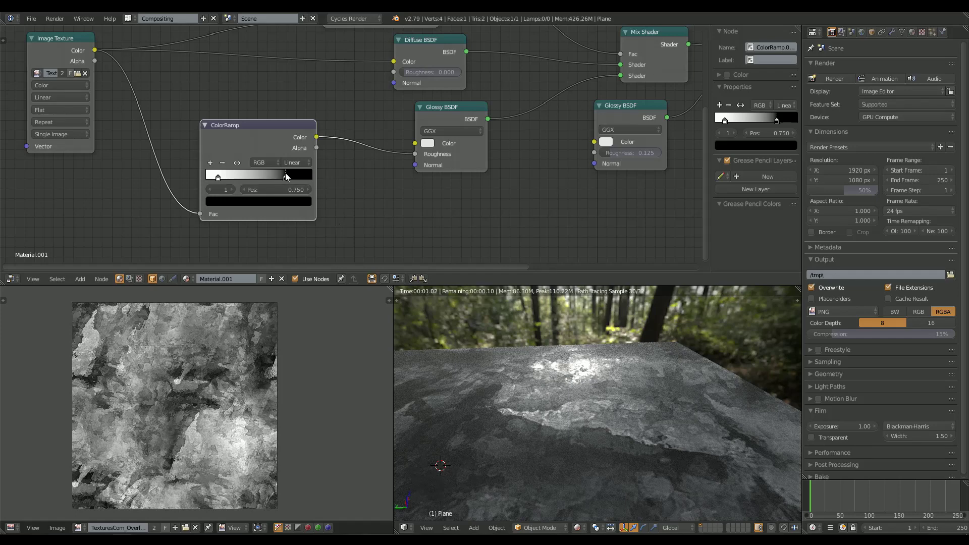
pyautogui.moveTo(218, 177); pyautogui.dragTo(255, 178)
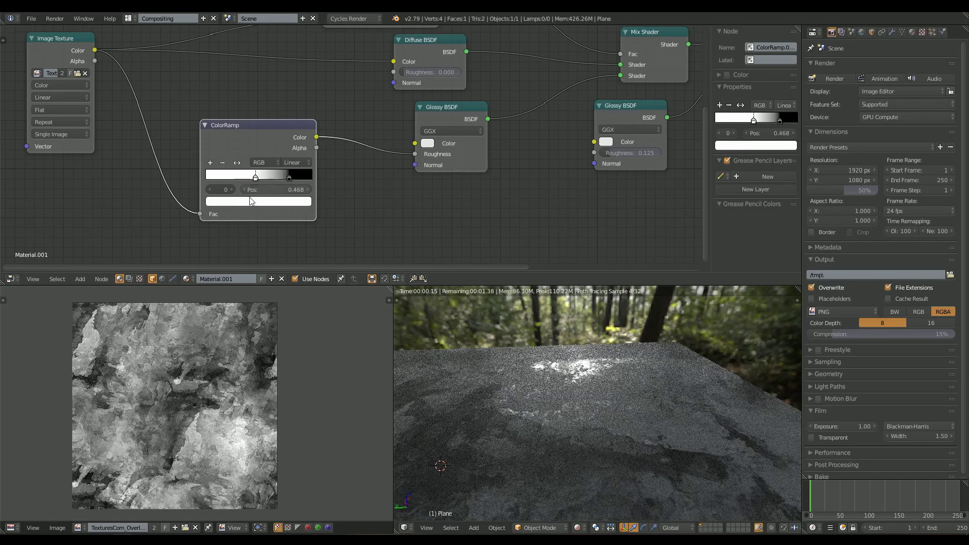
pyautogui.moveTo(575, 373); pyautogui.dragTo(586, 379, button='middle')
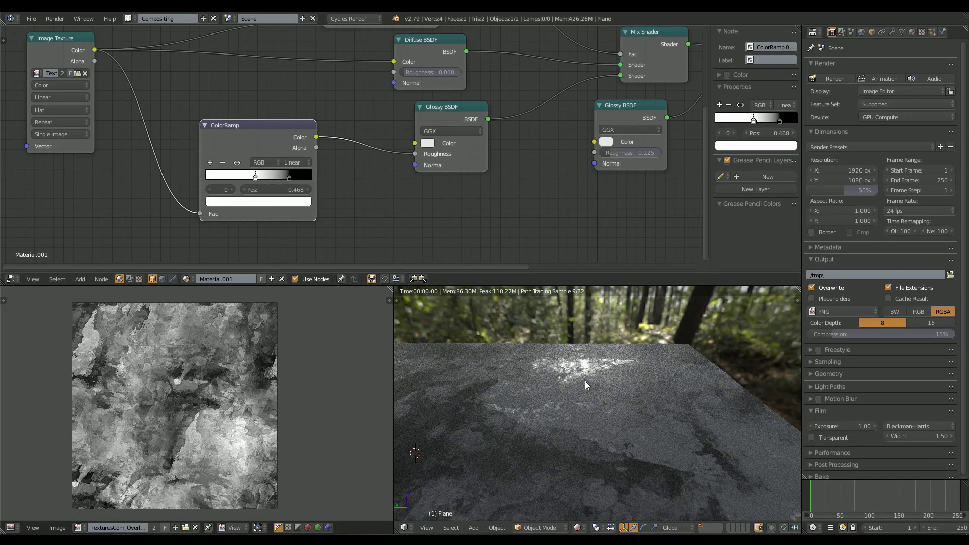
# Test fixed Roughness values from 1.000 downward on the first Glossy BSDF, and reconnect the ColorRamp color to Roughness.
pyautogui.scroll(1, 256, 182)
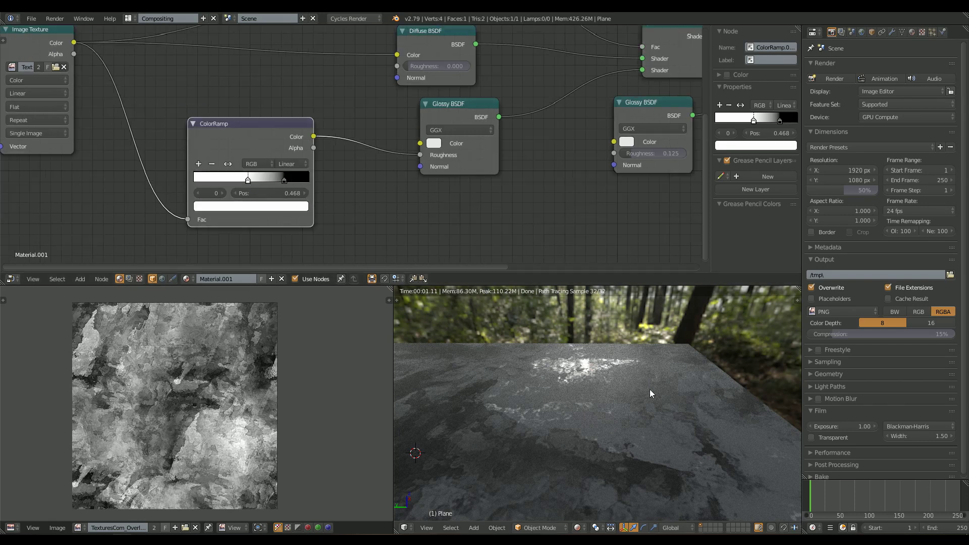
pyautogui.scroll(2, 321, 177)
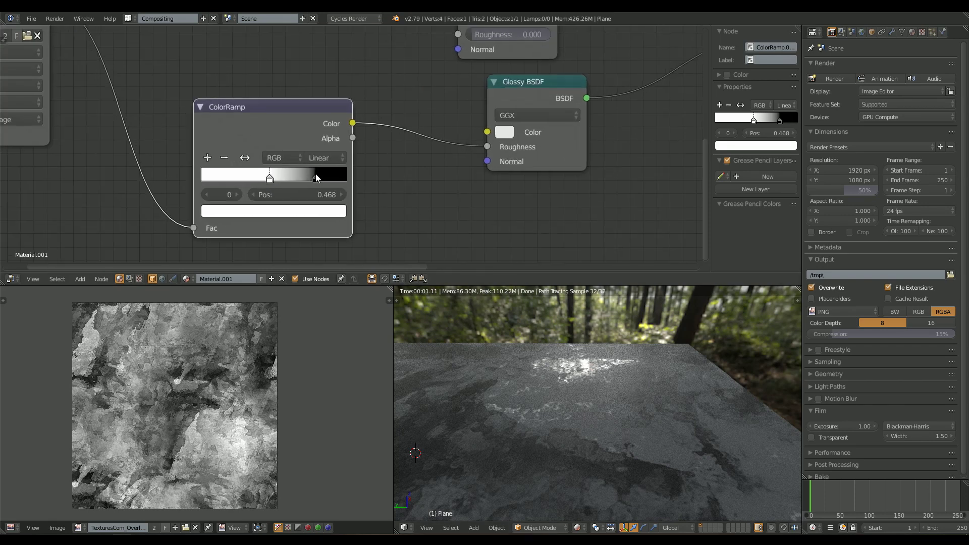
pyautogui.moveTo(487, 147); pyautogui.dragTo(581, 146)
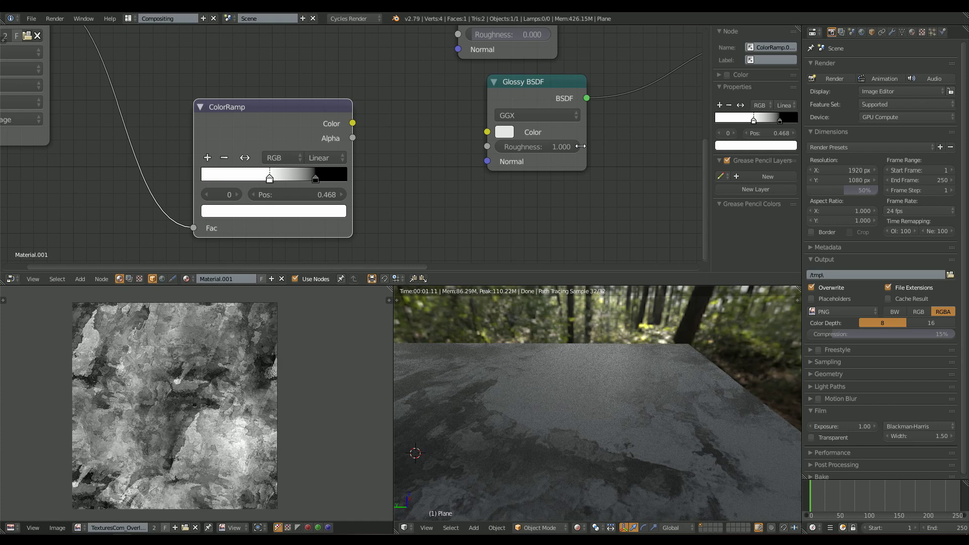
pyautogui.moveTo(581, 146); pyautogui.dragTo(498, 146)
pyautogui.moveTo(353, 122); pyautogui.dragTo(487, 146)
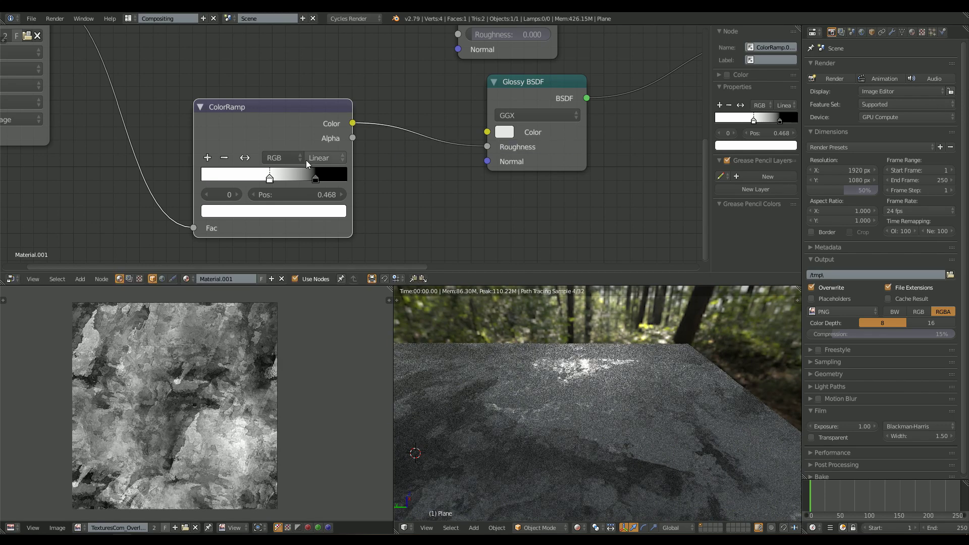
# Move the roughness ColorRamp's white stop to 0.477 and darken its color to an RGB value of 0.024.
pyautogui.moveTo(276, 178)
pyautogui.mouseDown()
pyautogui.moveTo(257, 178)
pyautogui.moveTo(278, 178)
pyautogui.mouseUp()
pyautogui.click(263, 214)
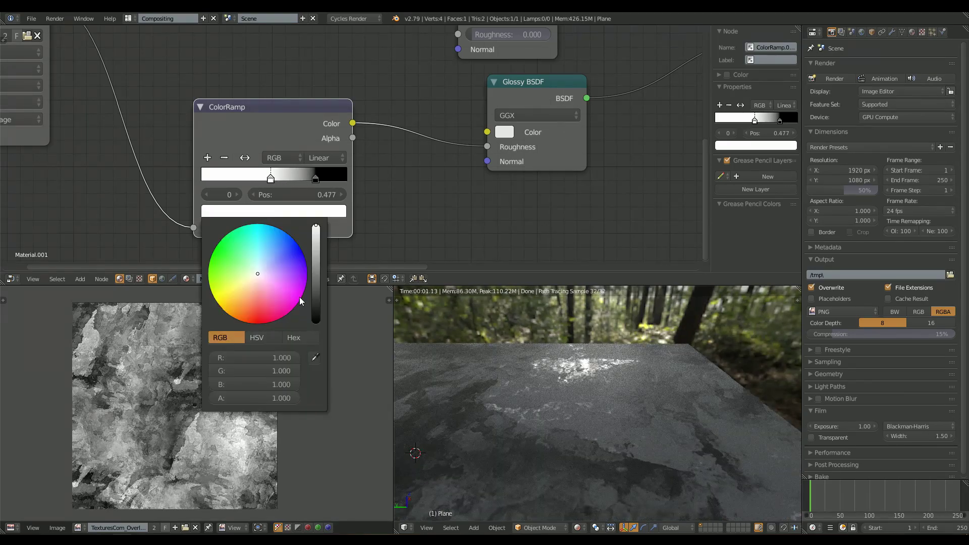
pyautogui.moveTo(317, 264); pyautogui.dragTo(317, 283)
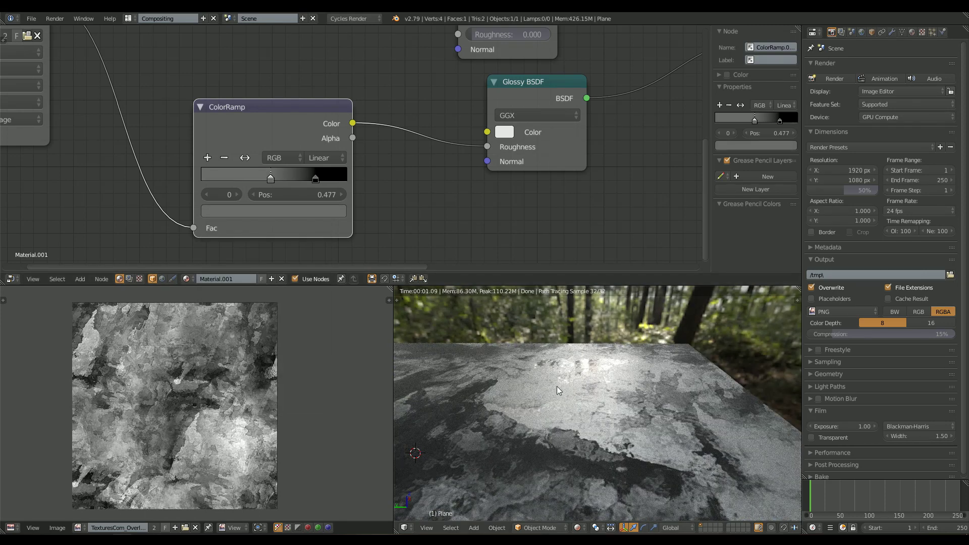
pyautogui.moveTo(556, 386); pyautogui.dragTo(530, 357, button='middle')
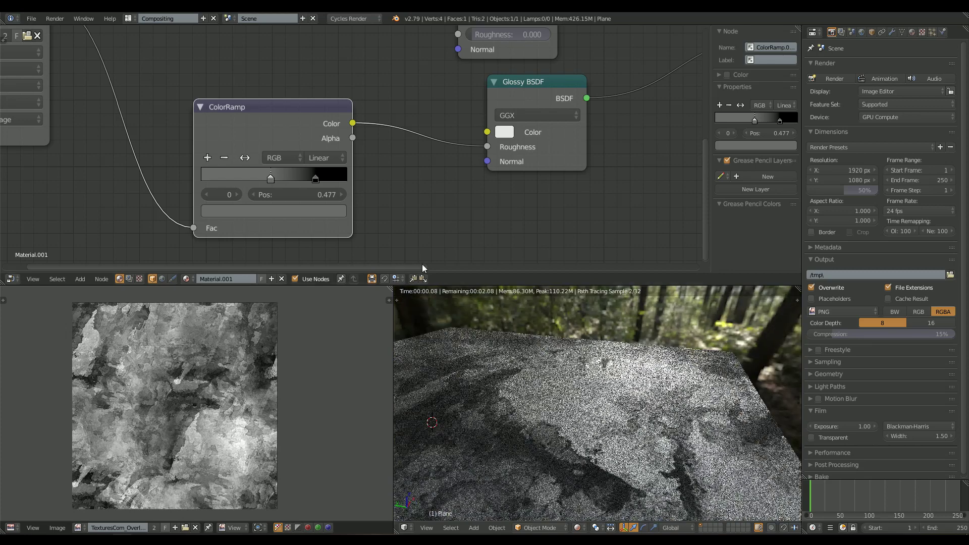
pyautogui.click(268, 208)
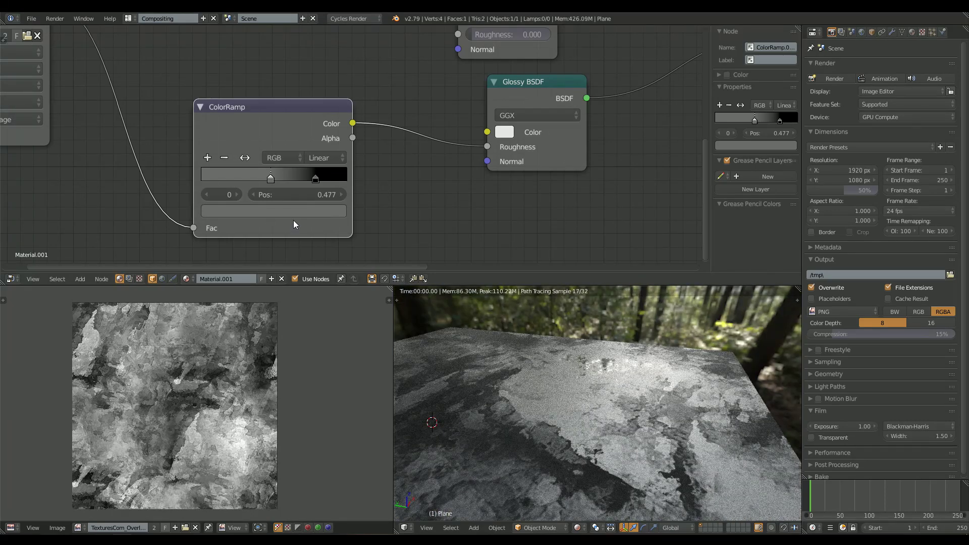
pyautogui.click(293, 217)
pyautogui.moveTo(316, 281); pyautogui.dragTo(314, 304)
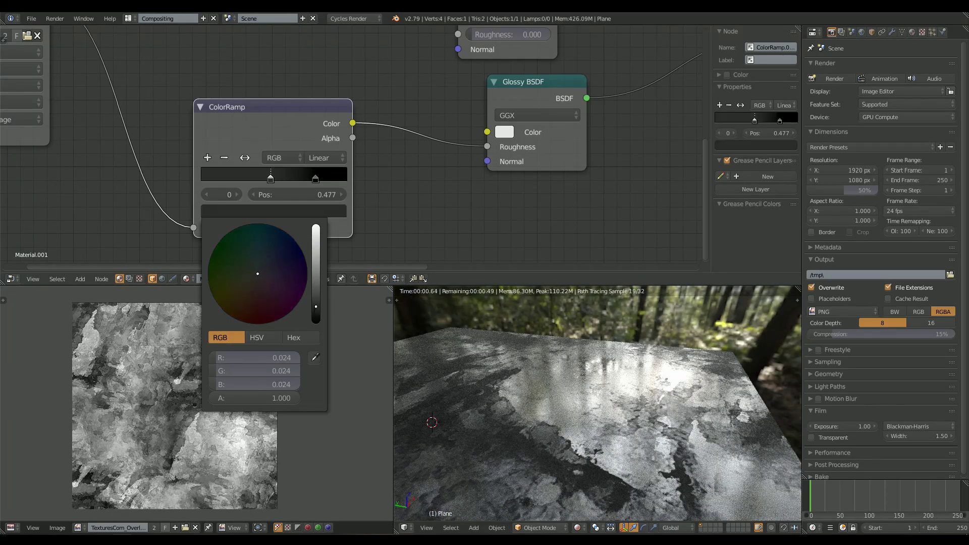
# Spread the roughness ColorRamp's stops, placing the dark gray stop at 0.391 and the black stop at 0.877.
pyautogui.moveTo(316, 176); pyautogui.dragTo(352, 179)
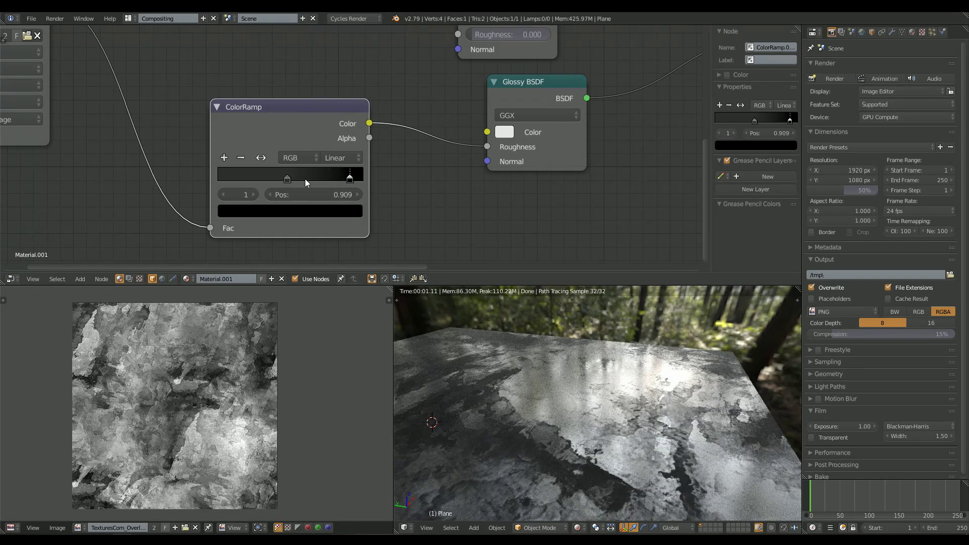
pyautogui.moveTo(348, 178); pyautogui.dragTo(240, 181)
pyautogui.moveTo(619, 451)
pyautogui.mouseDown(button='middle')
pyautogui.moveTo(662, 413)
pyautogui.moveTo(627, 439)
pyautogui.mouseUp(button='middle')
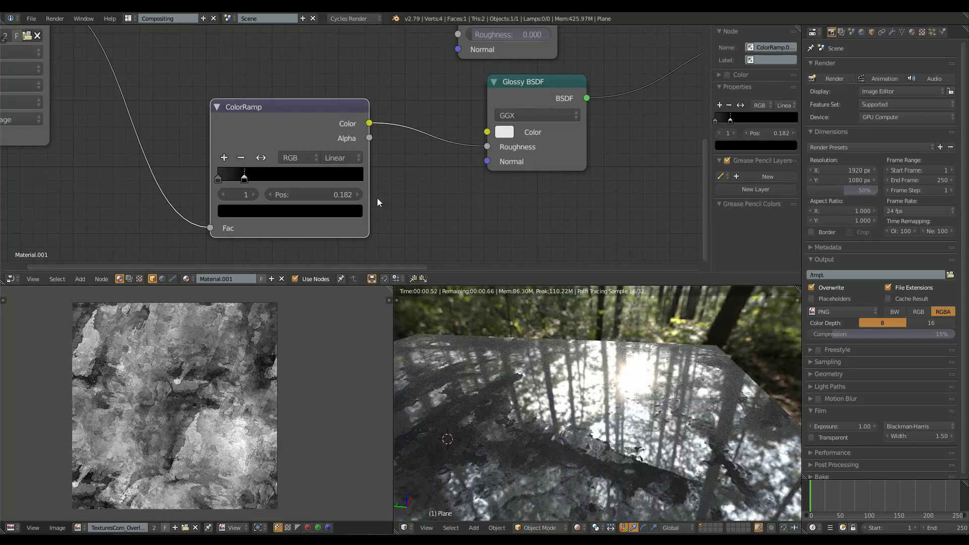
pyautogui.moveTo(244, 177); pyautogui.dragTo(343, 199)
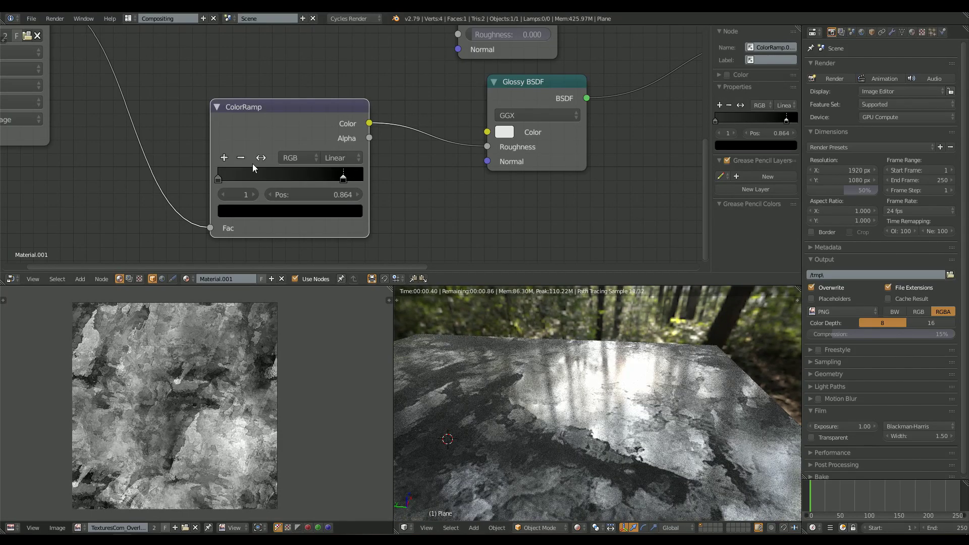
pyautogui.moveTo(222, 179); pyautogui.dragTo(279, 181)
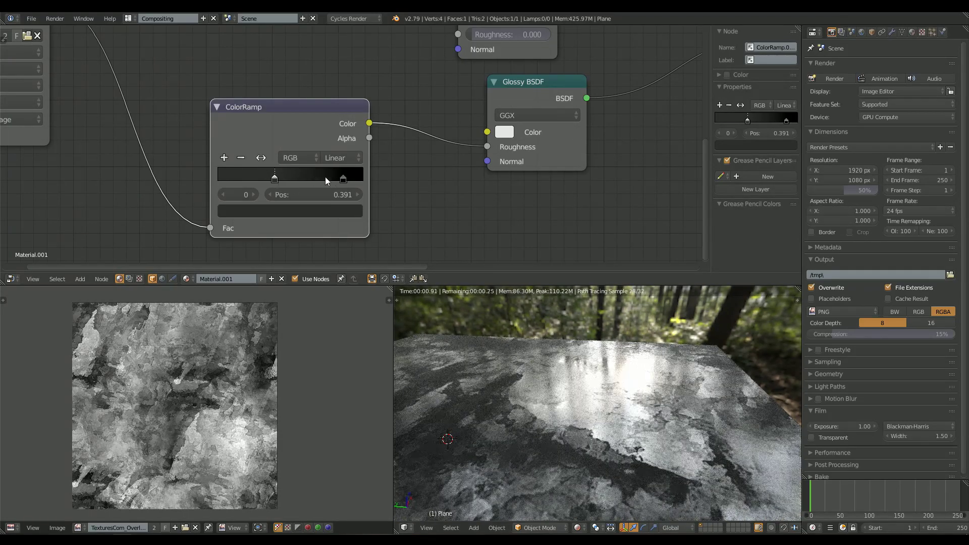
pyautogui.moveTo(344, 178); pyautogui.dragTo(345, 178)
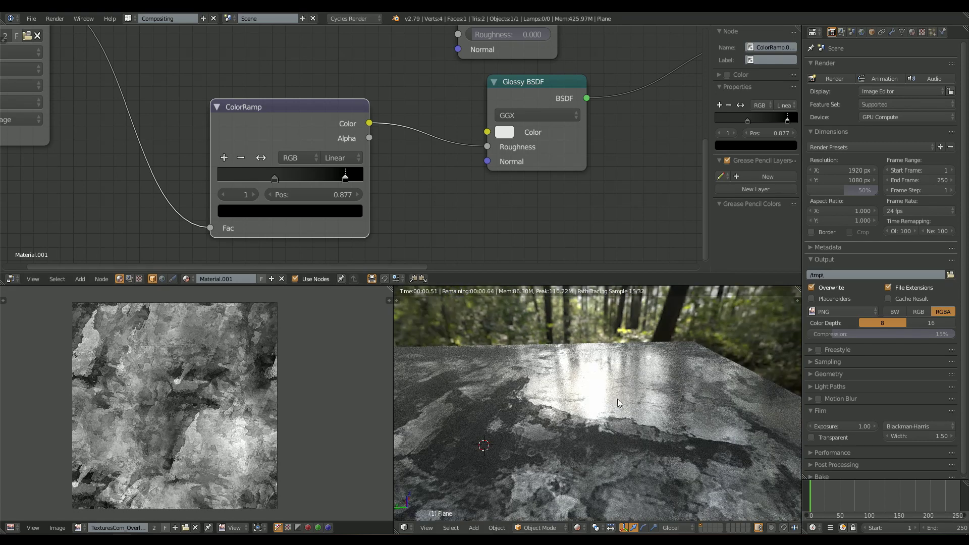
# Add another ColorRamp node below the roughness ColorRamp in the floor material's node tree.
pyautogui.scroll(-6, 373, 135)
pyautogui.moveTo(300, 124); pyautogui.dragTo(293, 138, button='middle')
pyautogui.moveTo(293, 138); pyautogui.dragTo(297, 127)
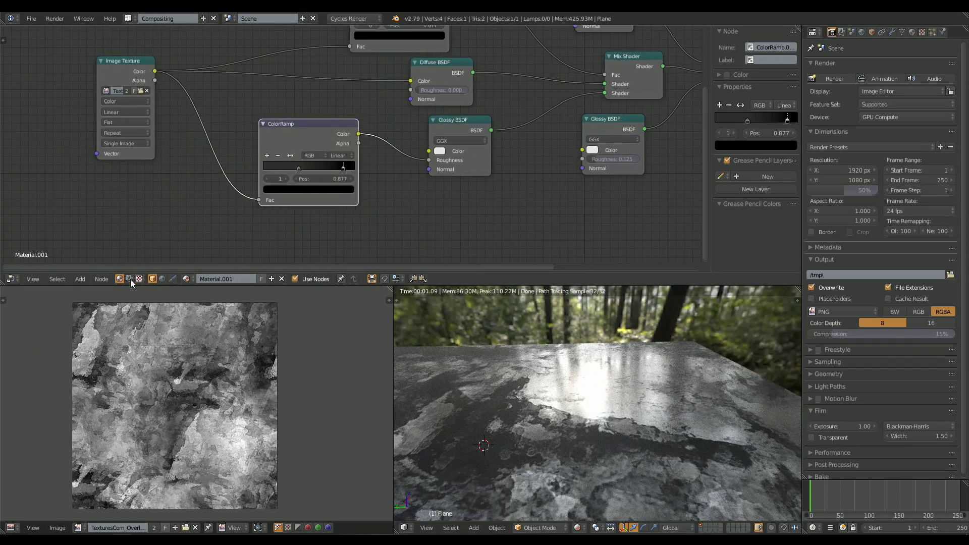
pyautogui.click(80, 279)
pyautogui.write('colo')
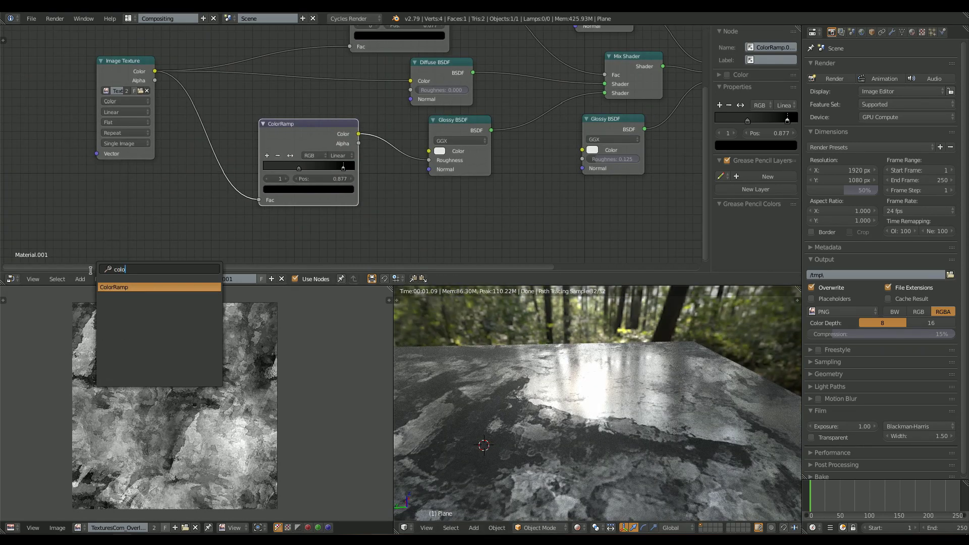
pyautogui.click(114, 287)
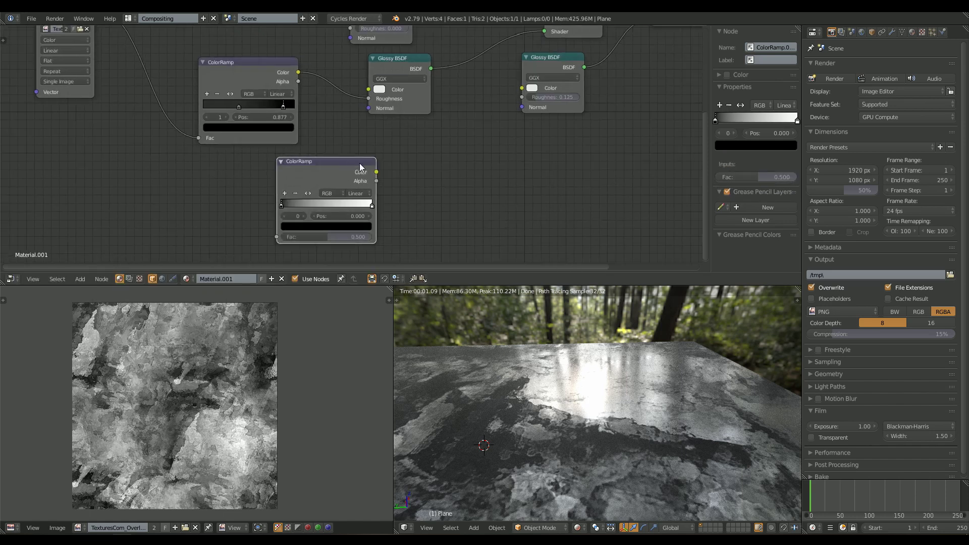
pyautogui.click(361, 178)
# Link the new ColorRamp's Color to the Material Output's Displacement, and feed its Fac from the Image Texture's Color.
pyautogui.scroll(-1, 354, 185)
pyautogui.moveTo(353, 175); pyautogui.dragTo(643, 53)
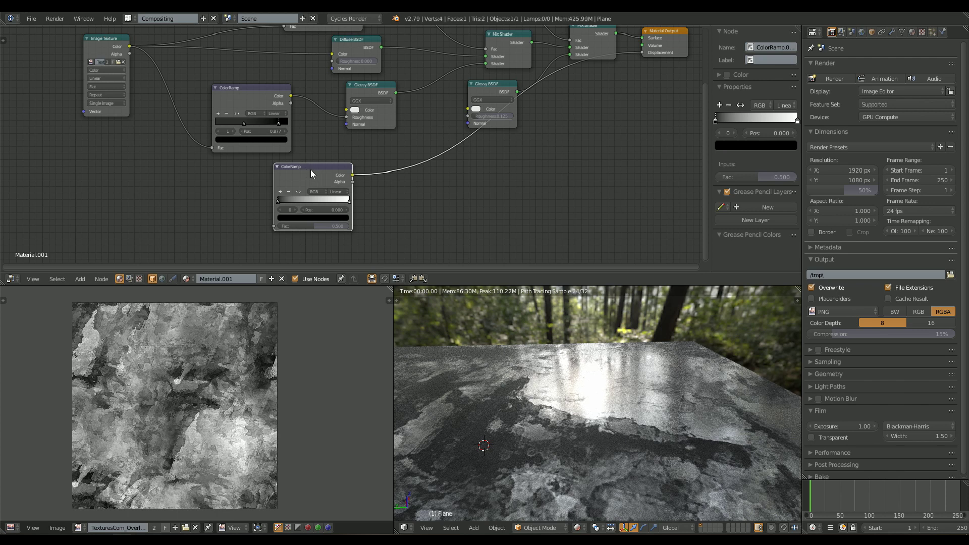
pyautogui.moveTo(307, 169); pyautogui.dragTo(381, 194)
pyautogui.moveTo(347, 249); pyautogui.dragTo(129, 46)
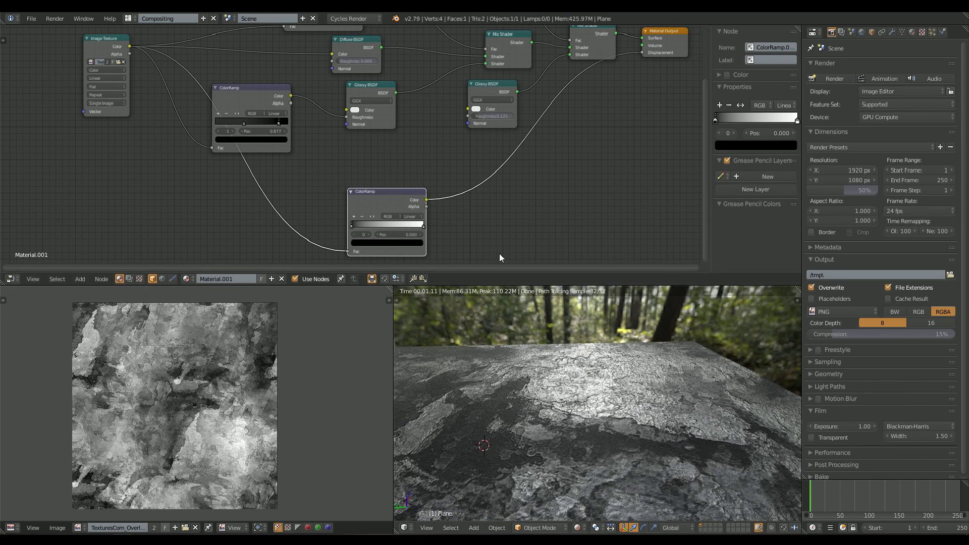
# Trace the displacement link between the new ColorRamp and the Material Output, and examine the bump relief on the floor.
pyautogui.scroll(-1, 440, 180)
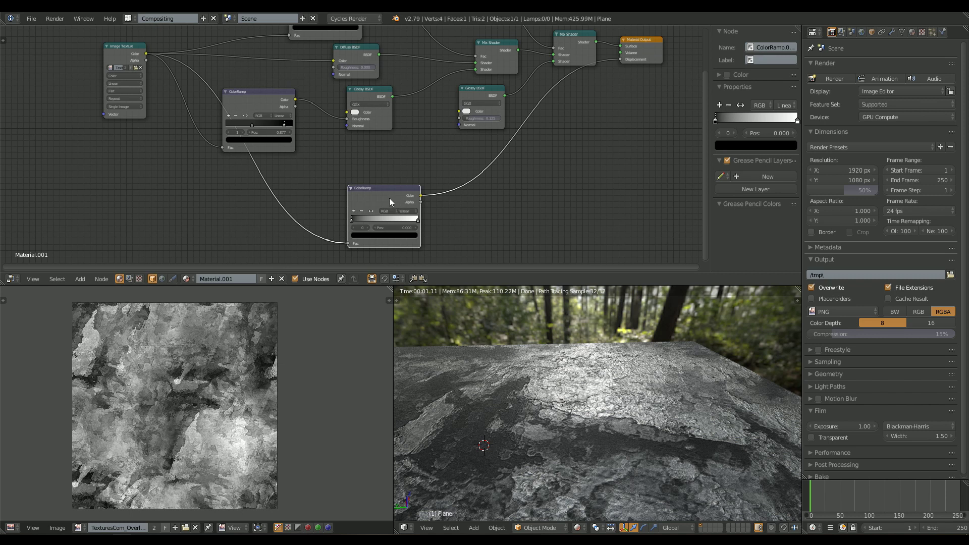
pyautogui.click(653, 59)
pyautogui.scroll(1, 654, 64)
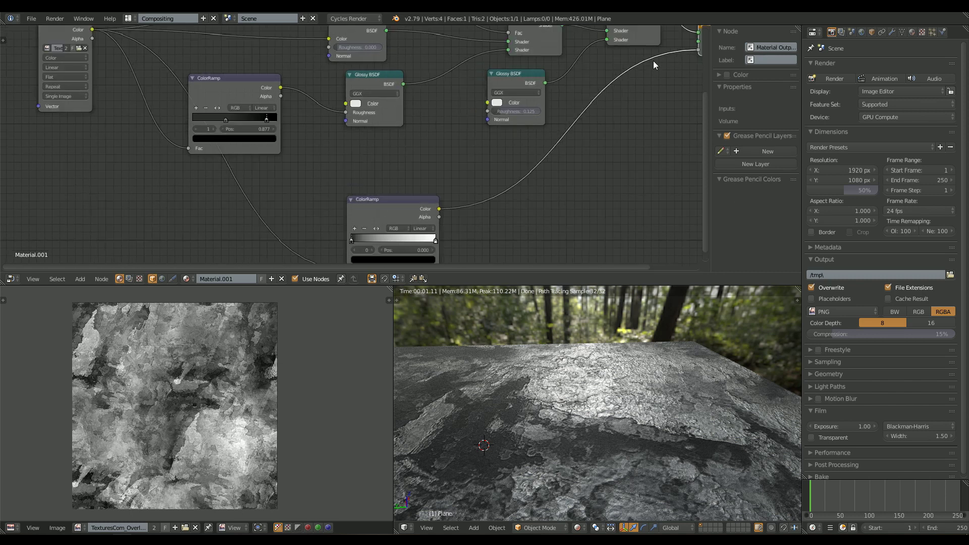
pyautogui.moveTo(654, 64); pyautogui.dragTo(427, 180, button='middle')
pyautogui.scroll(2, 461, 136)
pyautogui.scroll(-2, 499, 153)
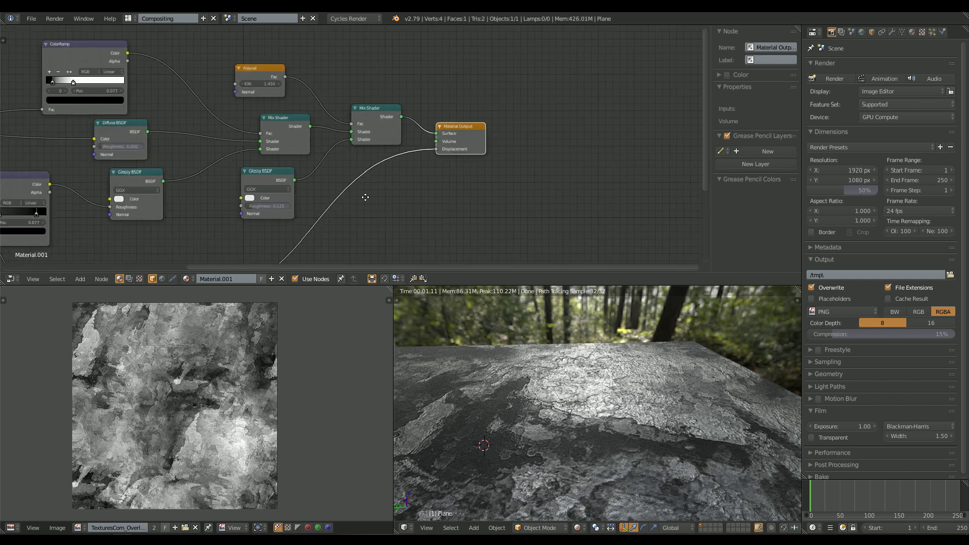
pyautogui.moveTo(150, 243); pyautogui.dragTo(368, 159, button='middle')
pyautogui.moveTo(364, 222); pyautogui.dragTo(355, 154, button='middle')
pyautogui.scroll(1, 355, 154)
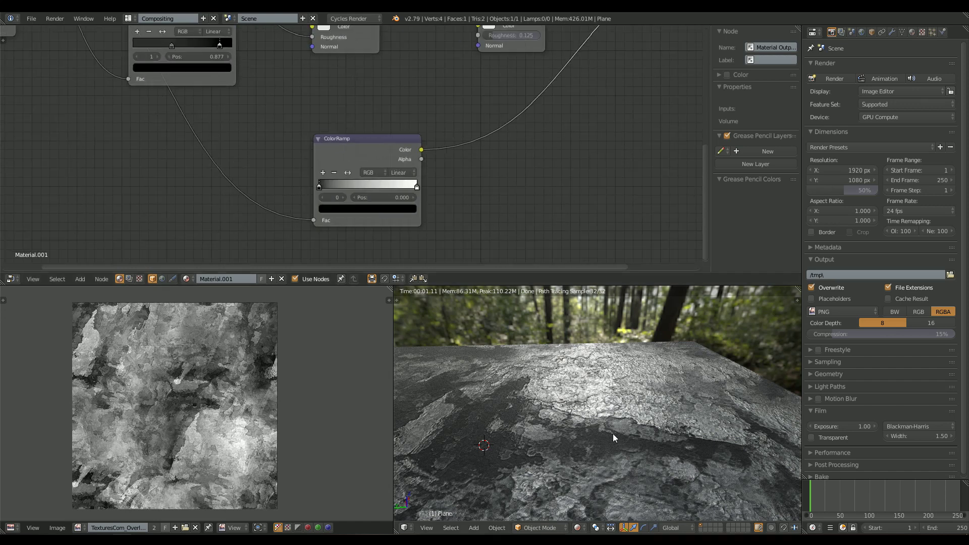
pyautogui.scroll(2, 614, 423)
pyautogui.scroll(2, 419, 210)
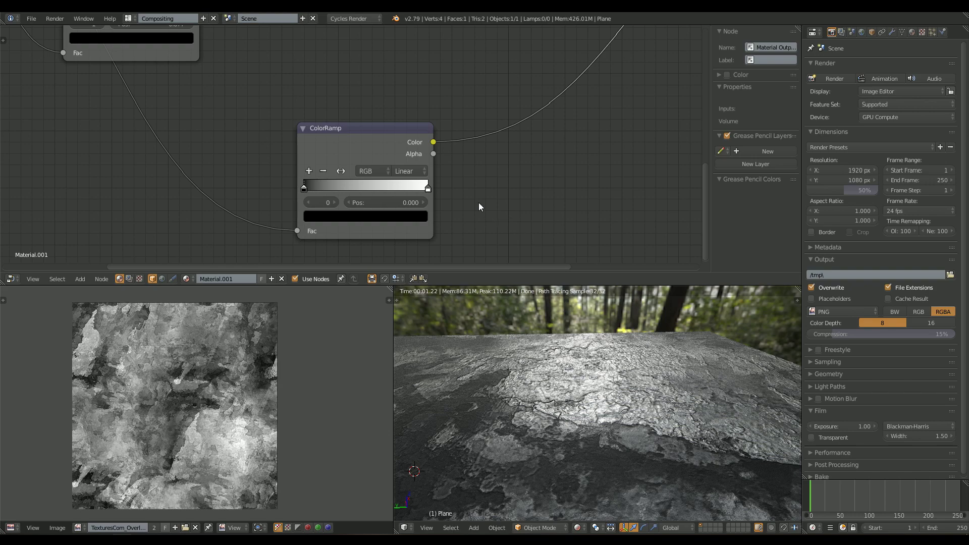
# Shift the displacement ColorRamp's black stop slightly inward and darken its white stop to a dark gray.
pyautogui.moveTo(426, 188)
pyautogui.mouseDown()
pyautogui.moveTo(323, 188)
pyautogui.moveTo(430, 188)
pyautogui.mouseUp()
pyautogui.click(364, 186)
pyautogui.moveTo(318, 188); pyautogui.dragTo(308, 188)
pyautogui.click(427, 188)
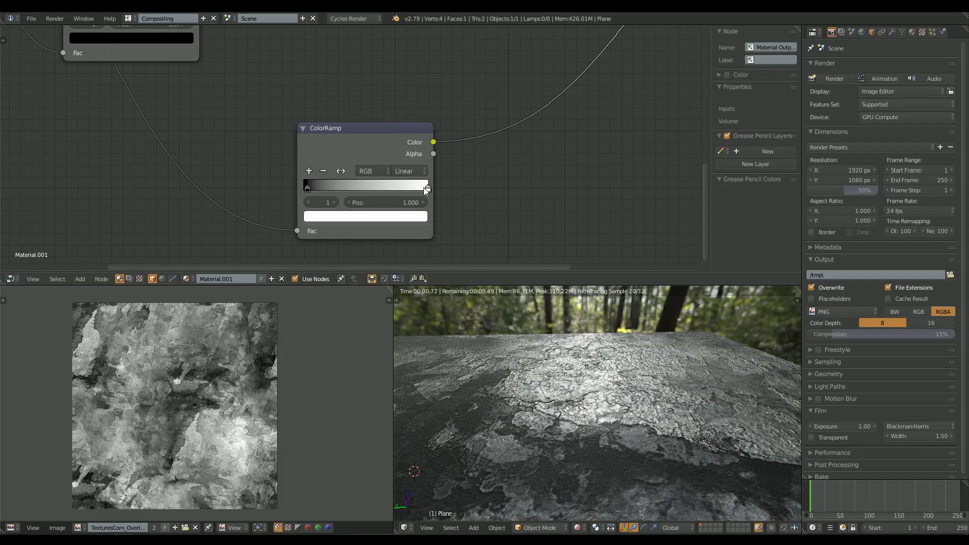
pyautogui.click(384, 220)
pyautogui.moveTo(396, 110); pyautogui.dragTo(404, 119)
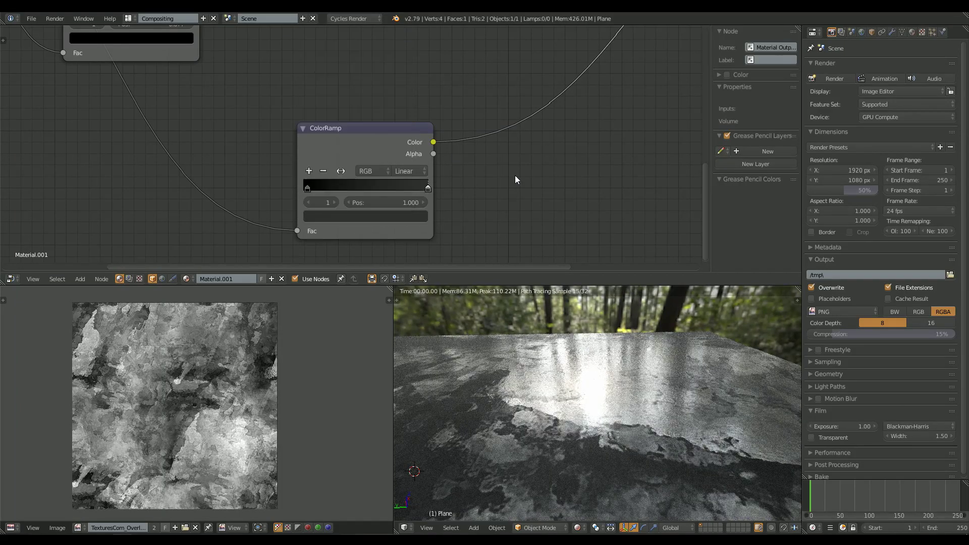
# Test the displacement ColorRamp's end stop at an RGB value of 0.067, and brighten it to a medium gray.
pyautogui.click(410, 217)
pyautogui.moveTo(401, 114); pyautogui.dragTo(402, 104)
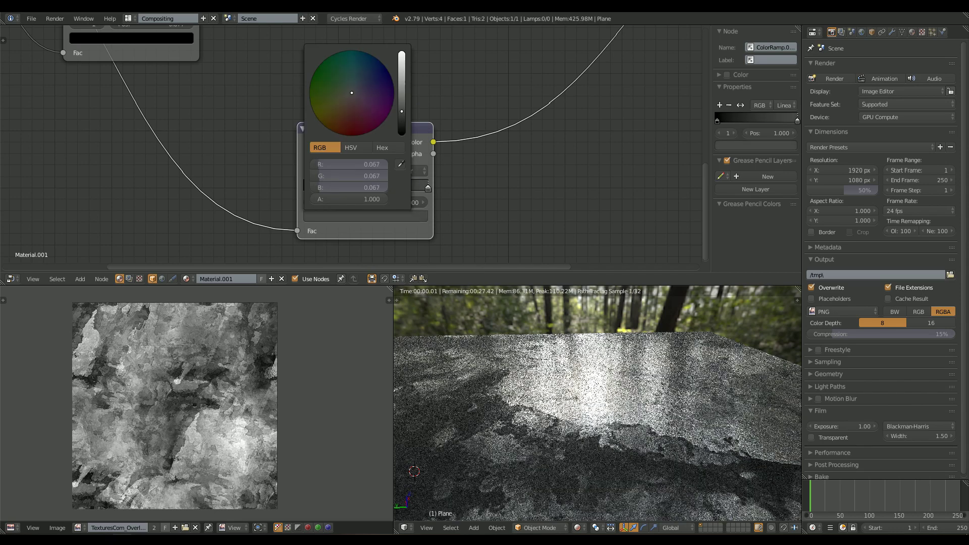
pyautogui.click(385, 217)
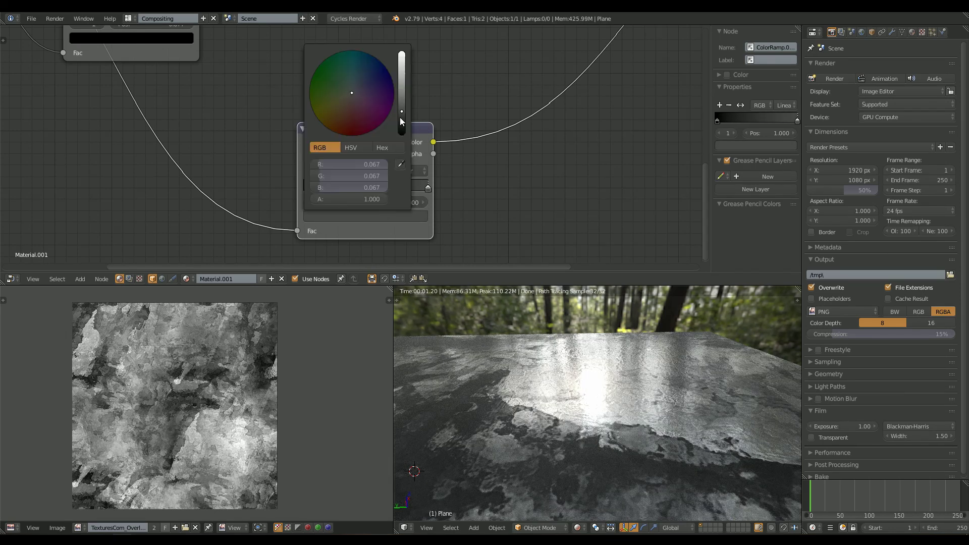
pyautogui.moveTo(401, 126); pyautogui.dragTo(401, 106)
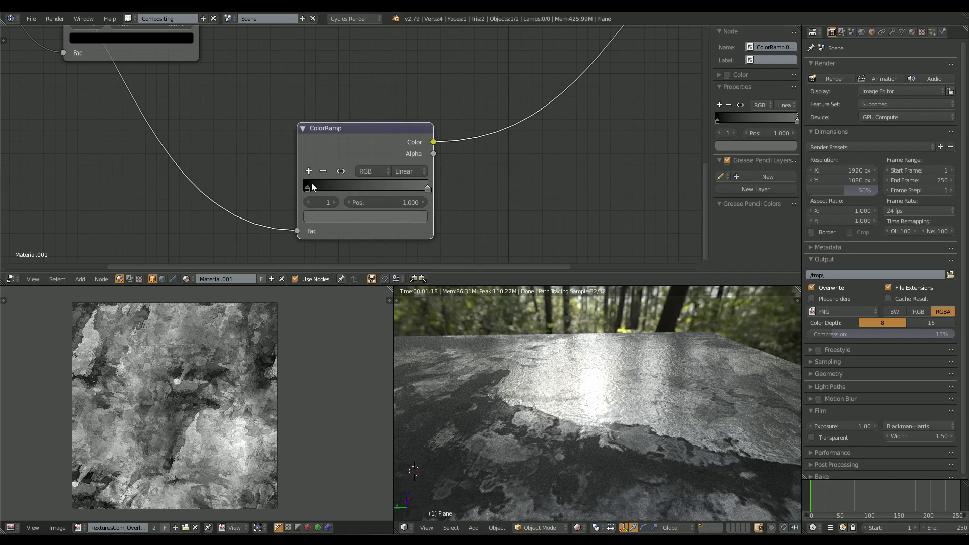
# Tighten the displacement gradient by moving the black stop slightly inward and placing the gray stop at 0.500.
pyautogui.moveTo(467, 349); pyautogui.dragTo(453, 347, button='middle')
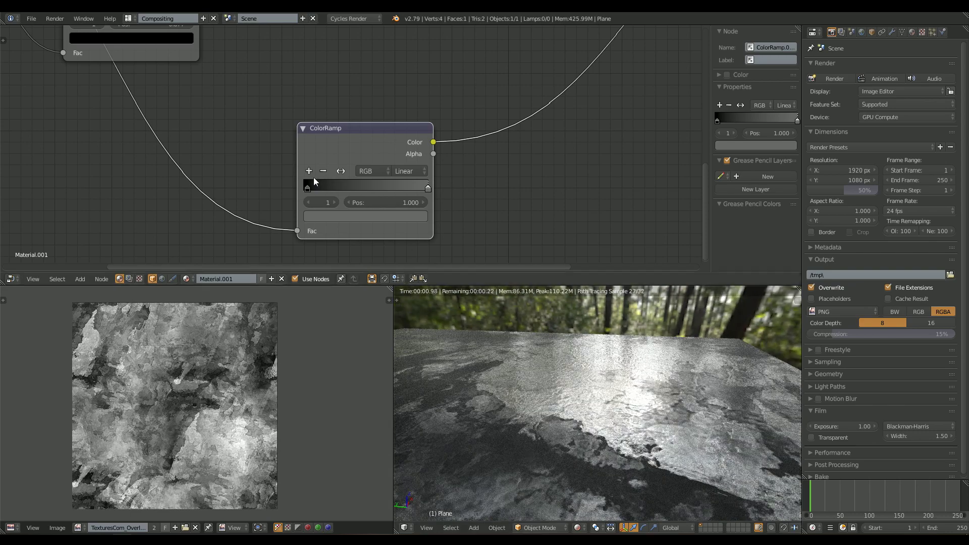
pyautogui.moveTo(308, 187); pyautogui.dragTo(289, 187)
pyautogui.moveTo(421, 186); pyautogui.dragTo(366, 187)
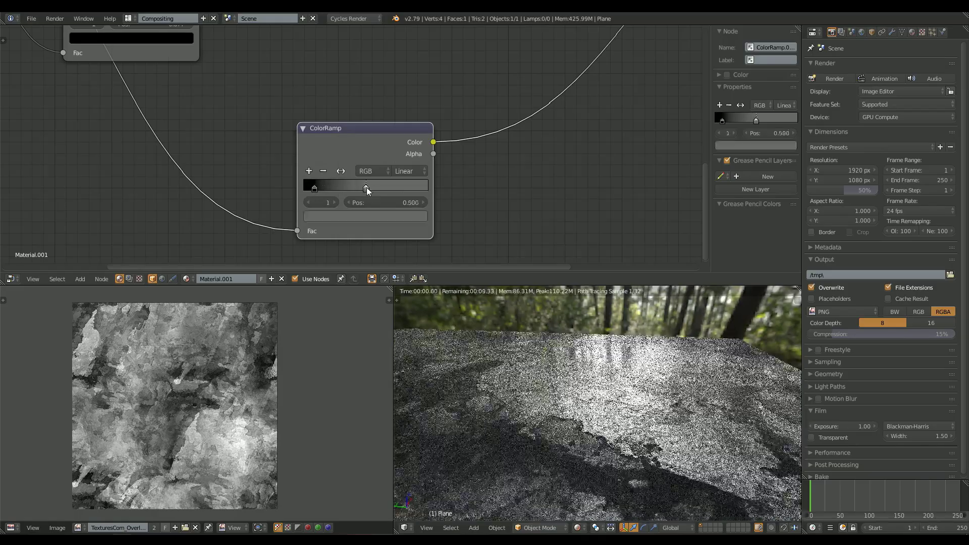
# Set the World background's Strength to 3.000 and inspect the floor under the brighter environment.
pyautogui.moveTo(636, 398); pyautogui.dragTo(667, 394, button='middle')
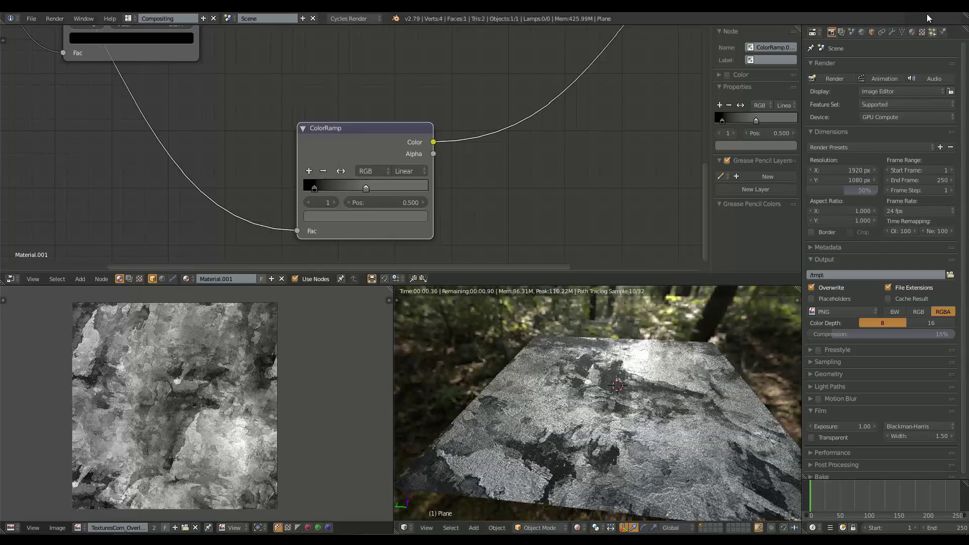
pyautogui.click(862, 32)
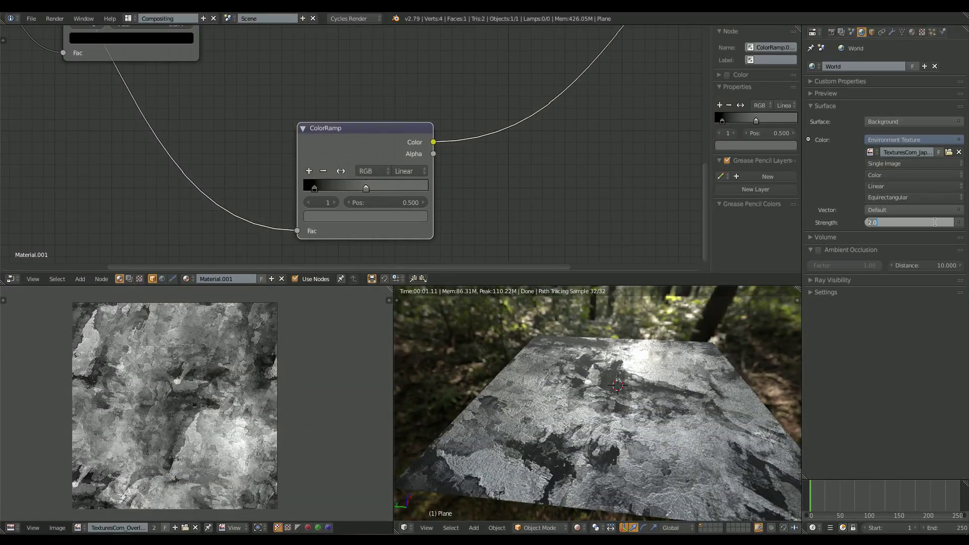
pyautogui.write('3')
pyautogui.press('Return')
pyautogui.scroll(4, 695, 377)
pyautogui.keyDown('shift'); pyautogui.moveTo(695, 377); pyautogui.dragTo(605, 419, button='middle'); pyautogui.keyUp('shift')
pyautogui.scroll(-3, 584, 420)
# Switch to the Default screen layout and add a cube at the plane's center.
pyautogui.click(128, 18)
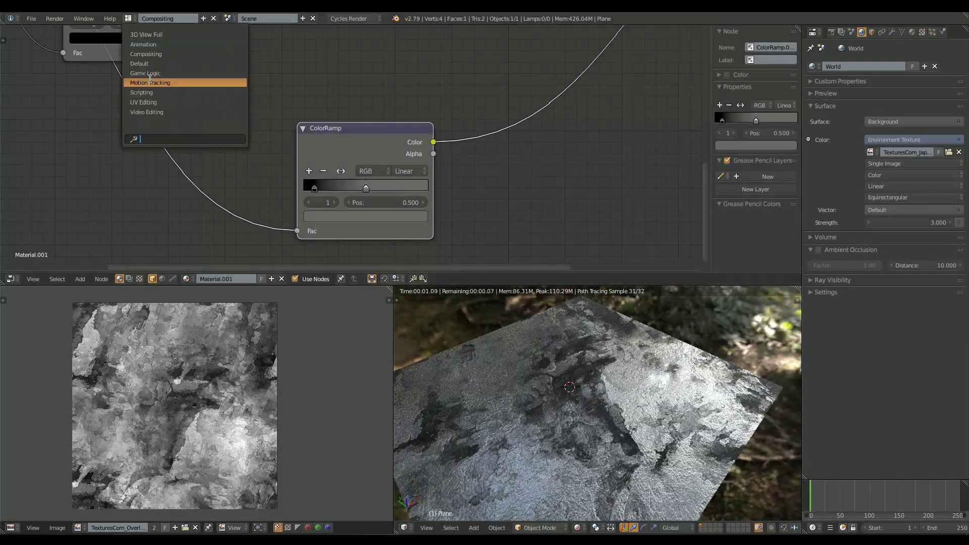
pyautogui.click(152, 63)
pyautogui.click(30, 67)
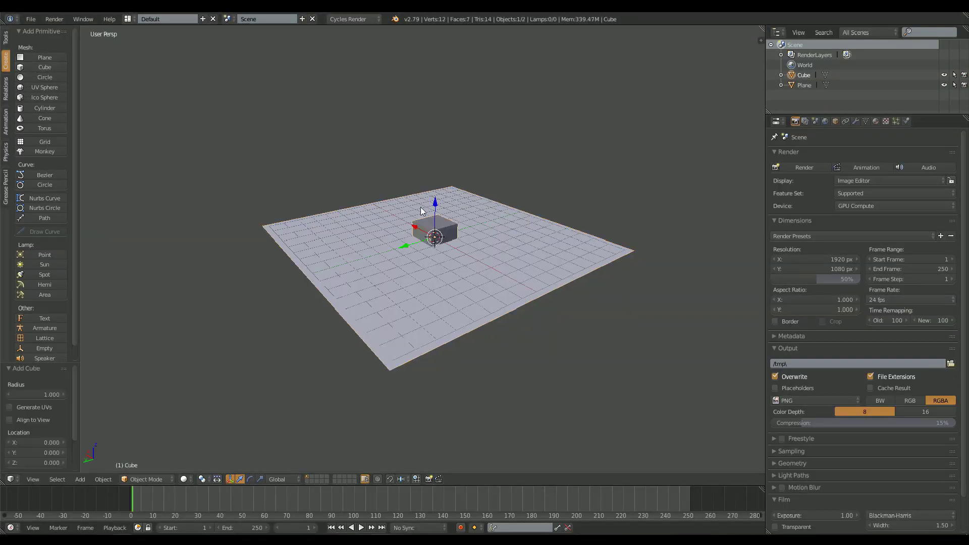
# Raise the cube about 2.113 units along Z so it floats above the plane.
pyautogui.scroll(2, 455, 277)
pyautogui.press('g')
pyautogui.press('z')
pyautogui.click(926, 114)
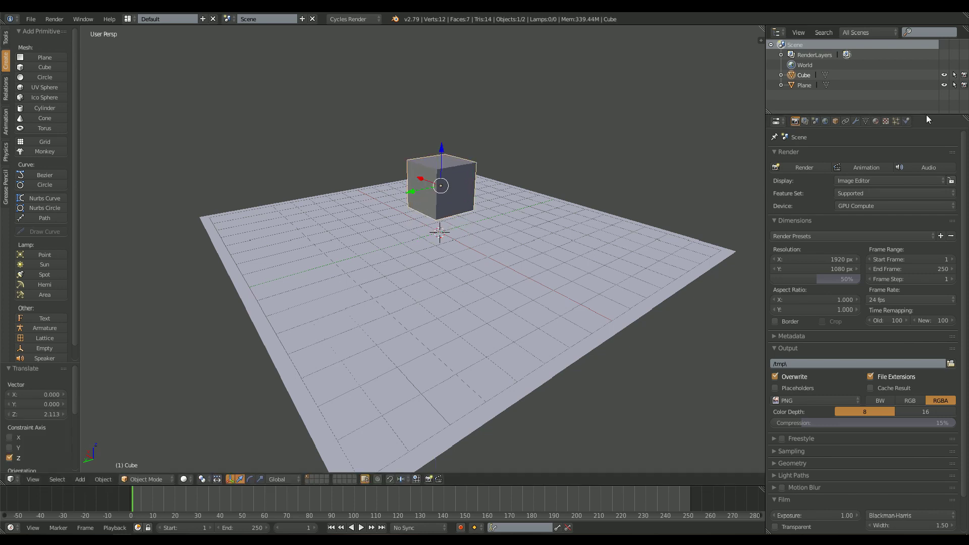
# Give the cube a new material with an Emission surface shader.
pyautogui.click(876, 122)
pyautogui.click(874, 187)
pyautogui.click(883, 244)
pyautogui.click(843, 268)
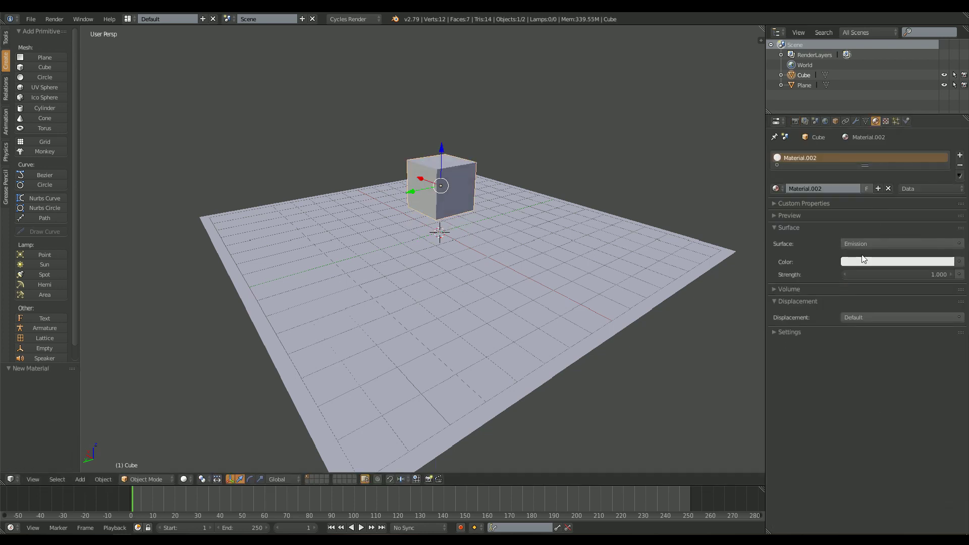
# Set the cube's emission color to orange and its Strength to 8.600.
pyautogui.click(864, 261)
pyautogui.click(880, 163)
pyautogui.moveTo(897, 274); pyautogui.dragTo(929, 274)
# Switch the viewport to Rendered shading and examine the glowing cube's reflection on the floor up close.
pyautogui.click(184, 479)
pyautogui.click(217, 414)
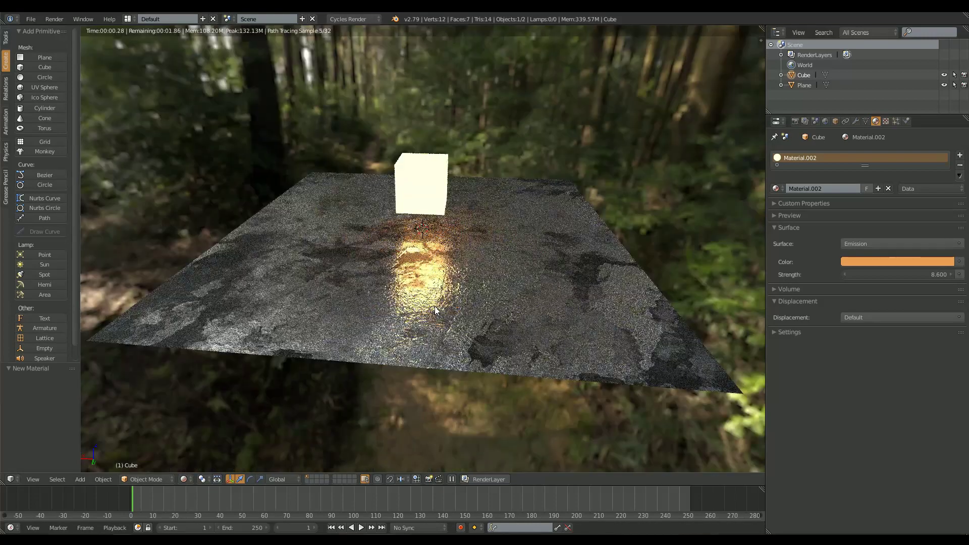
pyautogui.scroll(5, 437, 310)
pyautogui.moveTo(437, 310); pyautogui.dragTo(396, 173, button='middle')
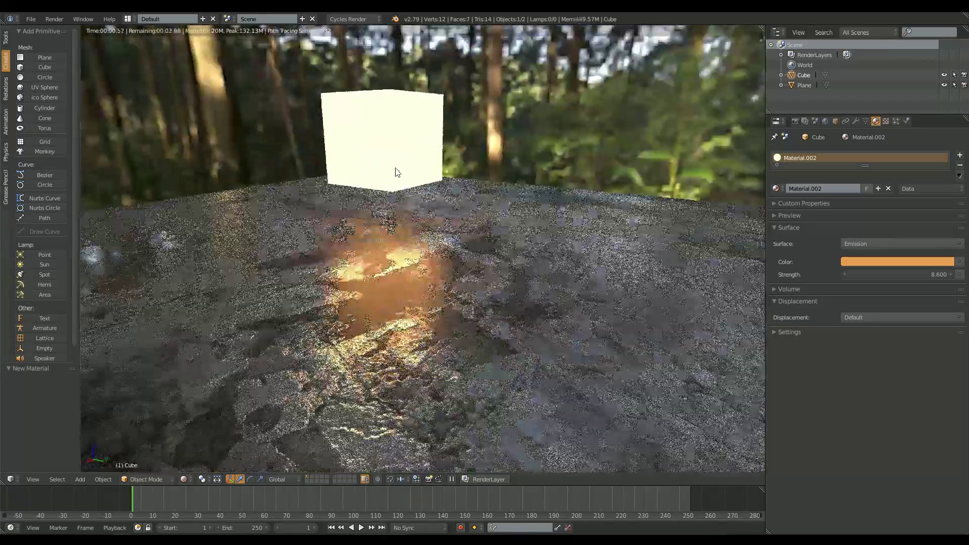
# Move the glowing cube by about -0.379 in X, 0.401 in Y and 0.252 in Z, and view its reflection.
pyautogui.press('g')
pyautogui.click(424, 157)
pyautogui.press('KP_8')
pyautogui.press('KP_8')
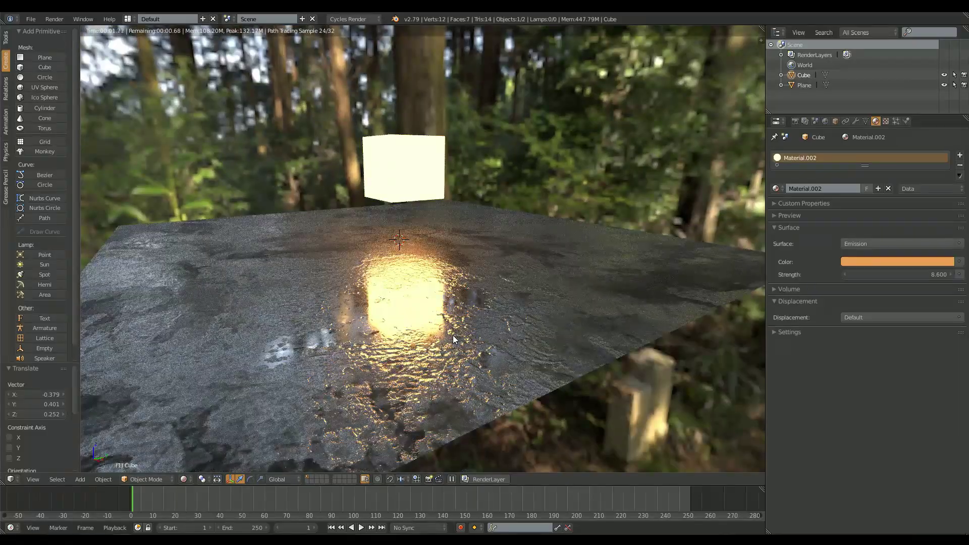
# Select the floor plane beneath the glowing cube.
pyautogui.rightClick(416, 335)
pyautogui.moveTo(416, 336)
pyautogui.mouseDown(button='middle')
pyautogui.moveTo(450, 361)
pyautogui.moveTo(505, 368)
pyautogui.mouseUp(button='middle')
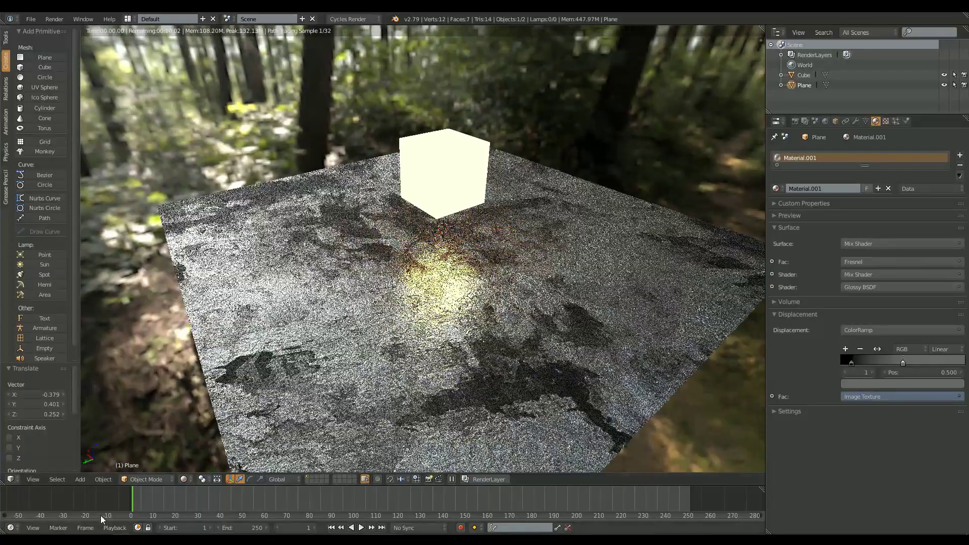